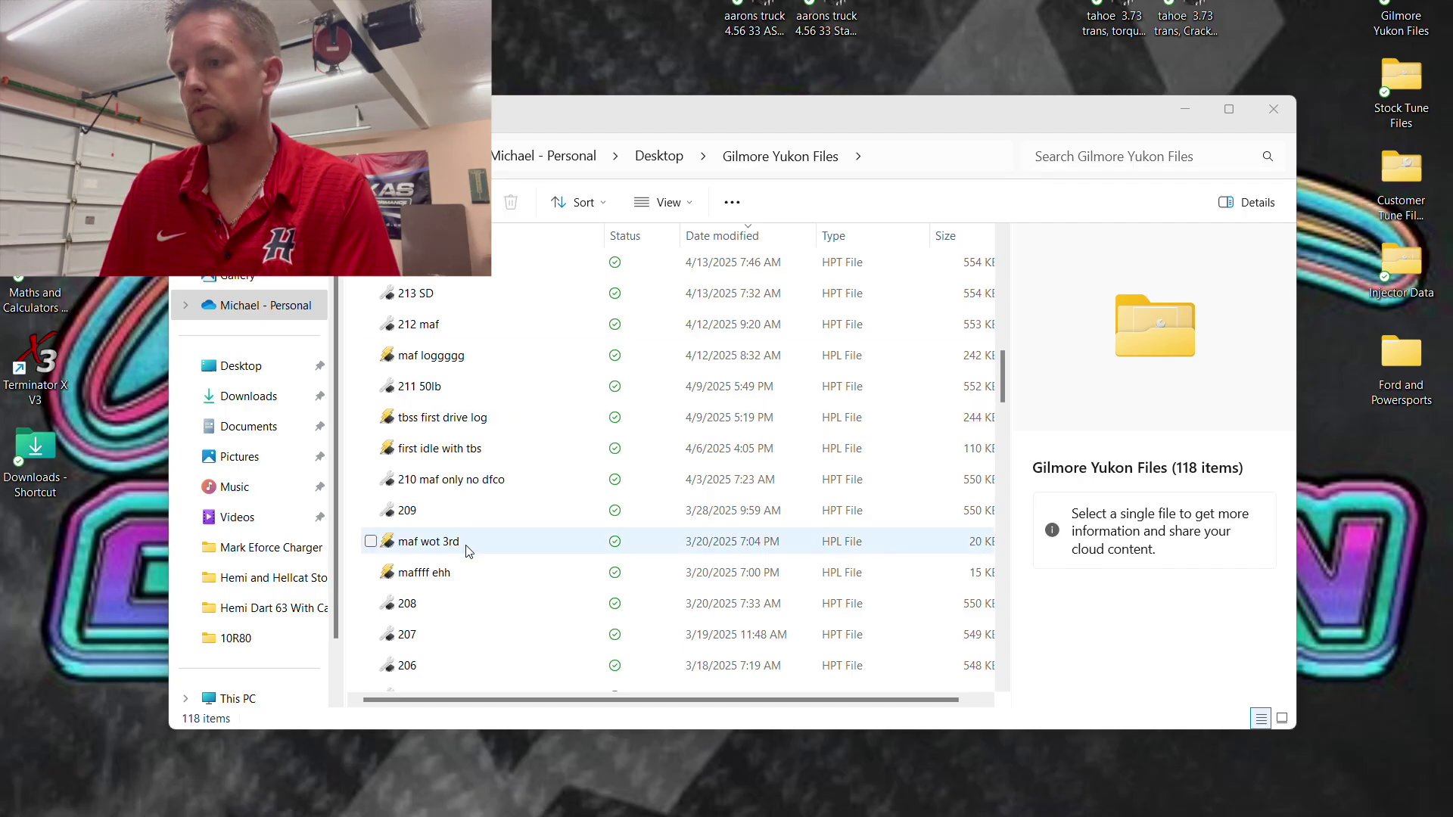
Select the 'maf wot 3rd' HPL log in the Gilmore Yukon Files folder
{"action": "left_click", "coordinate": [429, 541]}
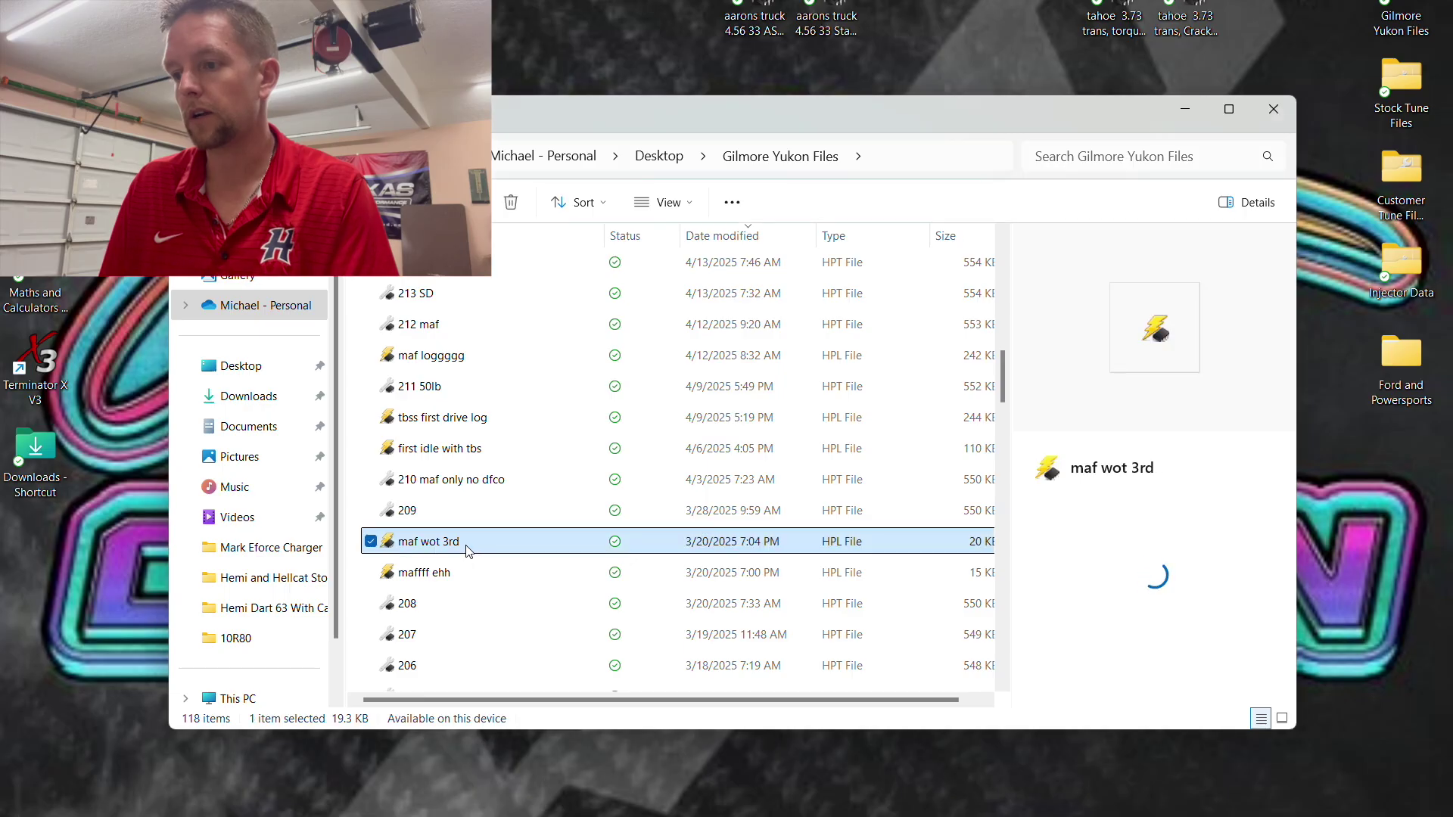
Open the 'maf wot 3rd' log and load GM Gen III Master Layout from HP Tuners Layouts > Gen 3 Layouts
{"action": "double_click", "coordinate": [467, 545]}
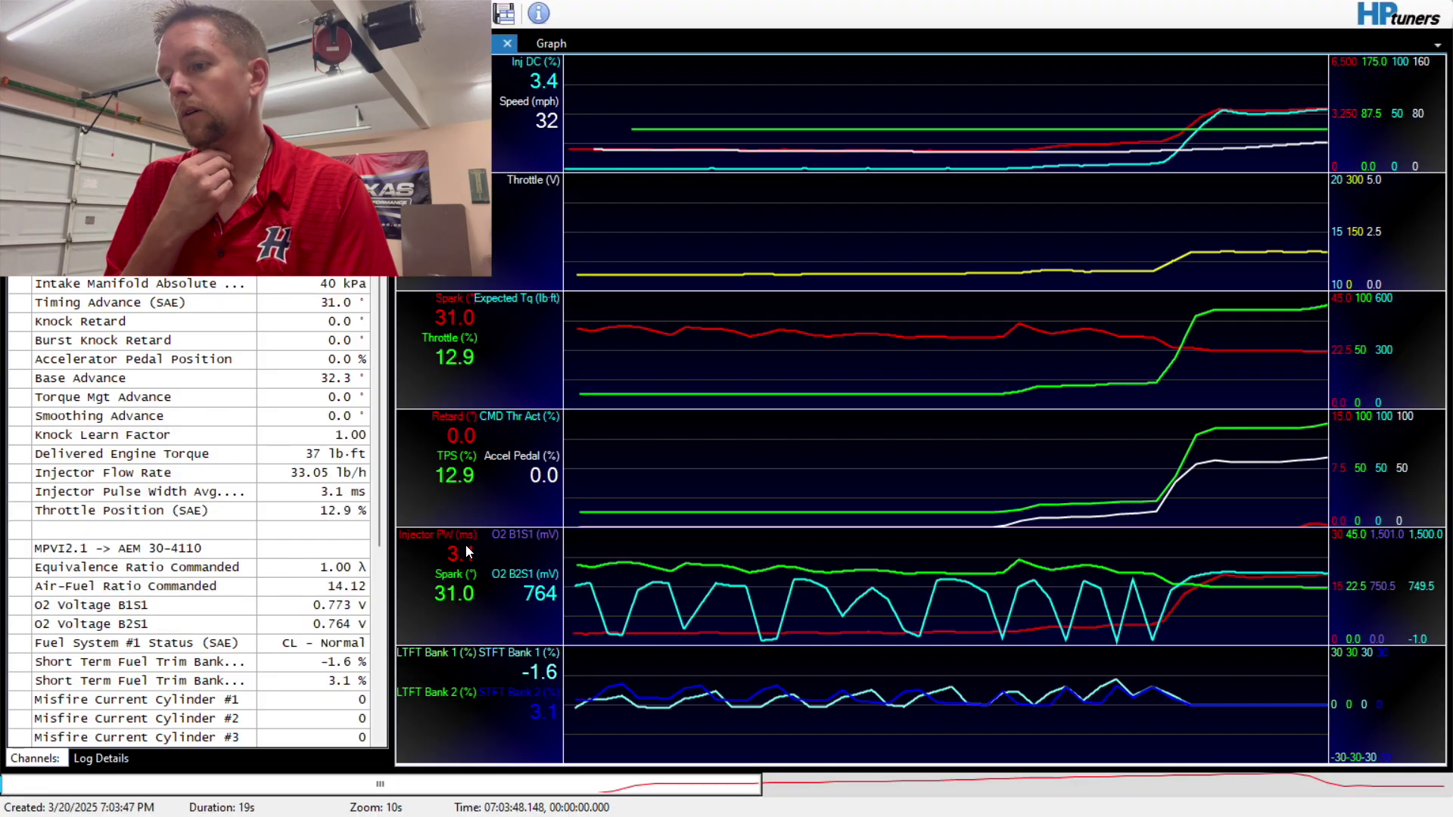
{"action": "left_click", "coordinate": [504, 13]}
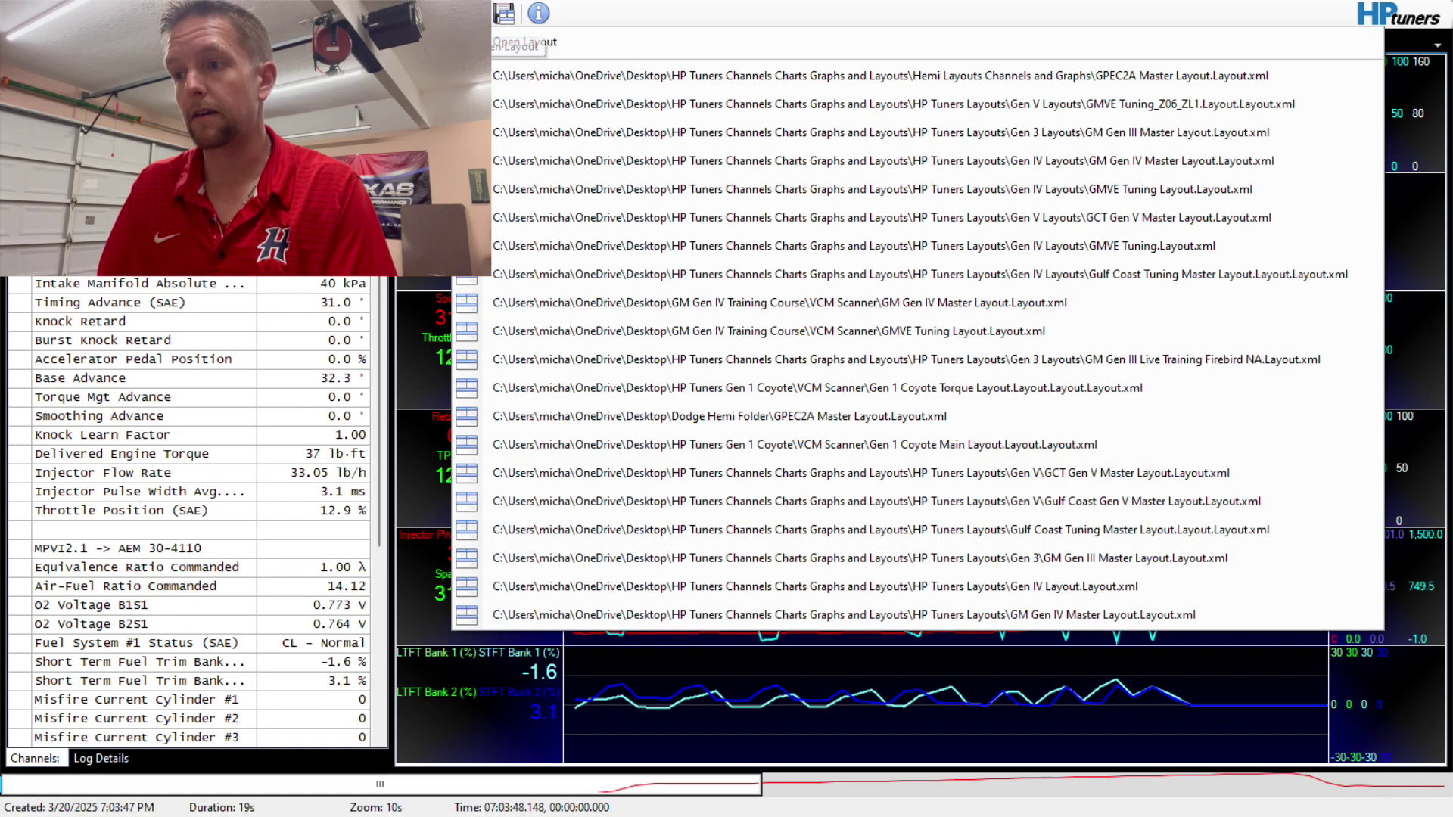
{"action": "left_click", "coordinate": [524, 42]}
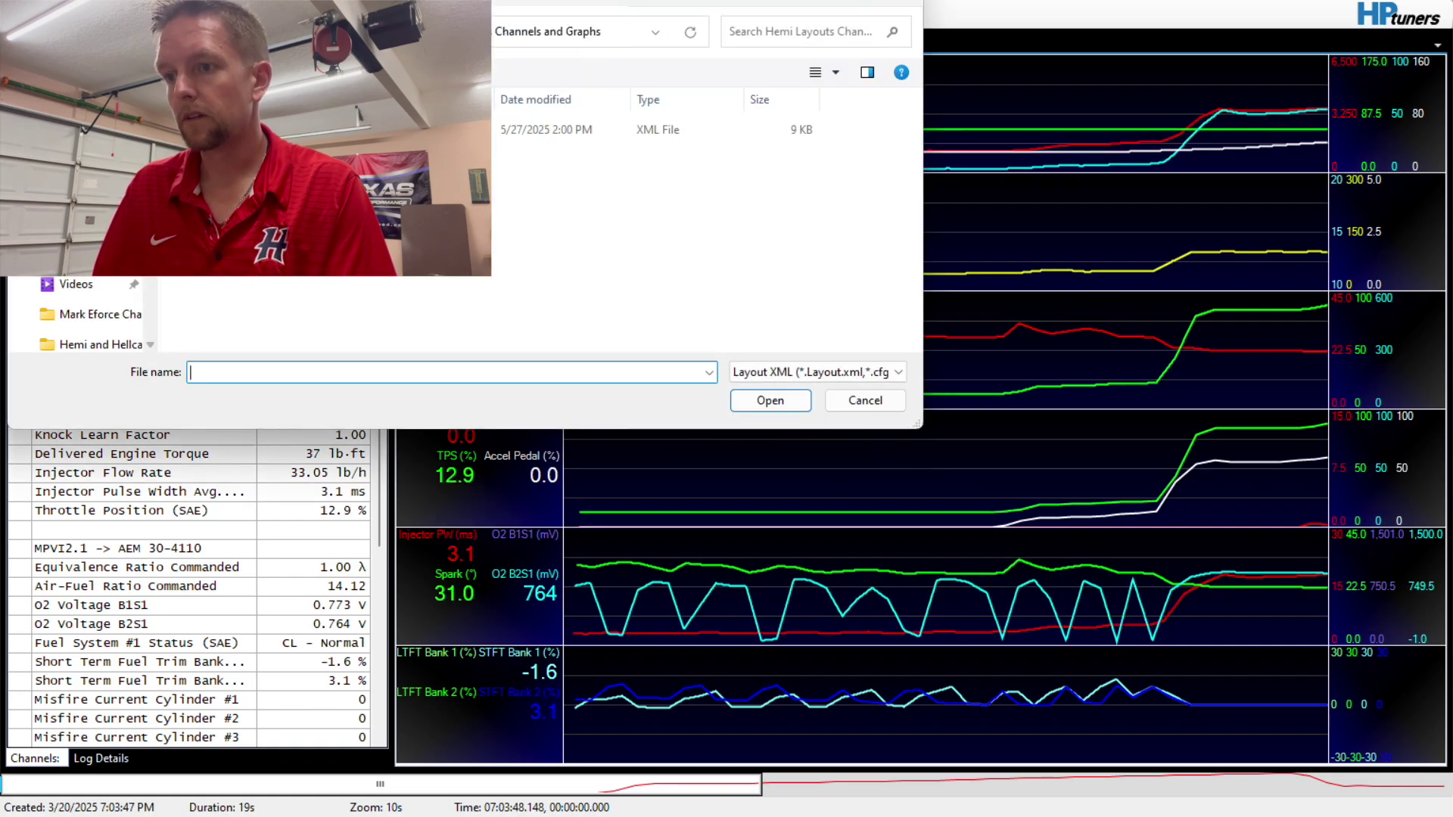
{"action": "key", "text": "alt+Up"}
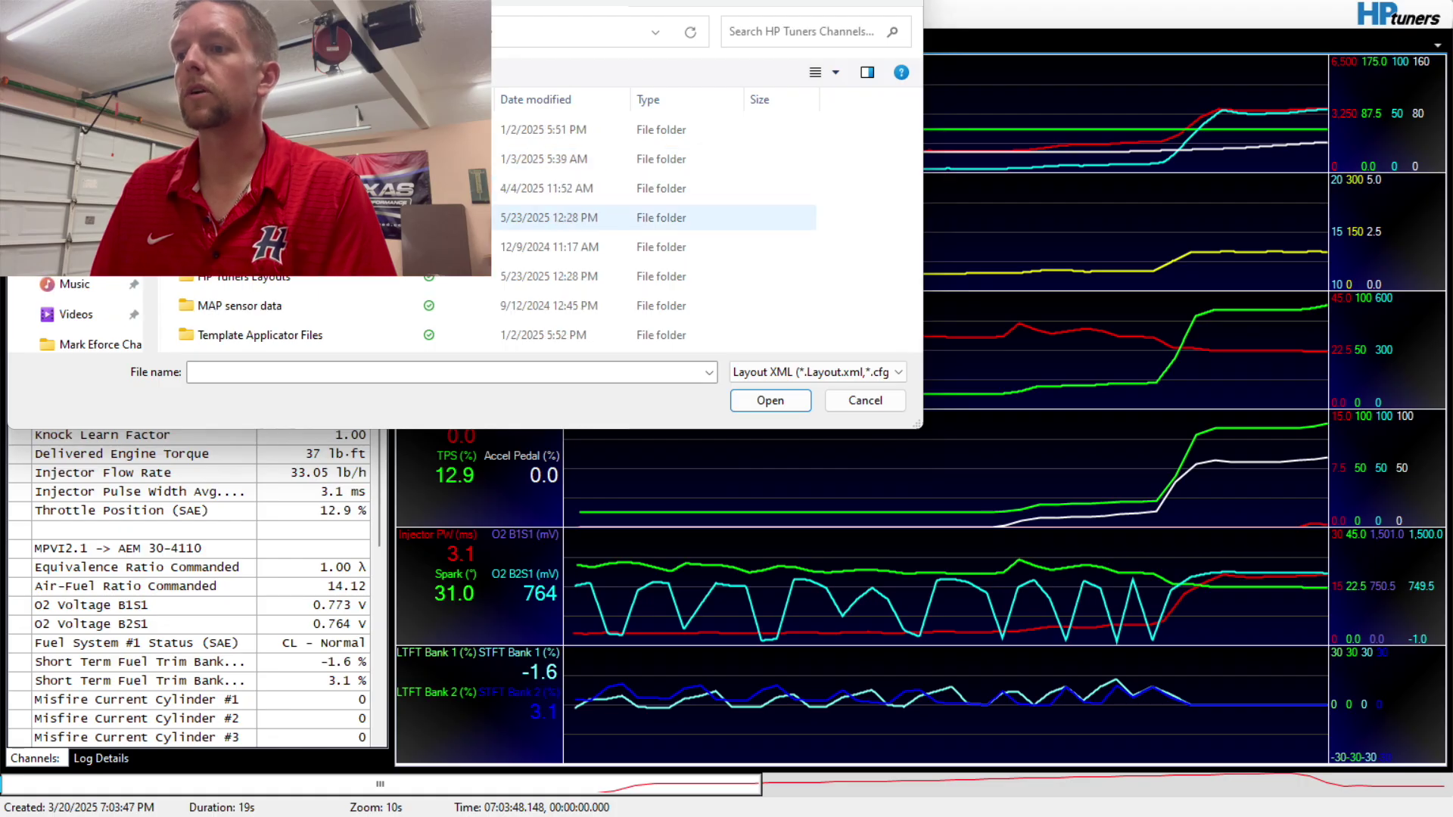
{"action": "double_click", "coordinate": [250, 277]}
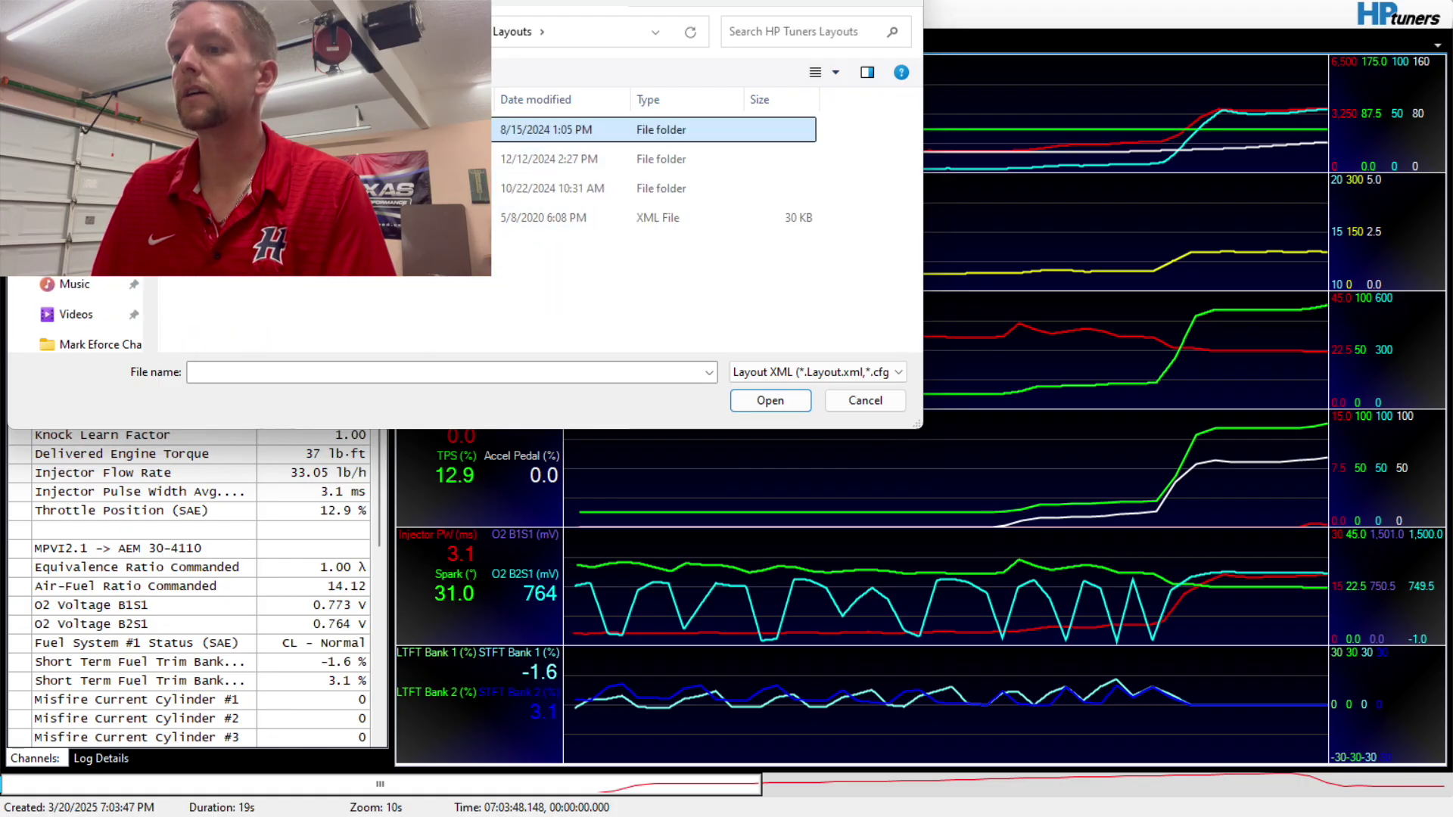
{"action": "key", "text": "Return"}
{"action": "key", "text": "Down"}
{"action": "key", "text": "Down"}
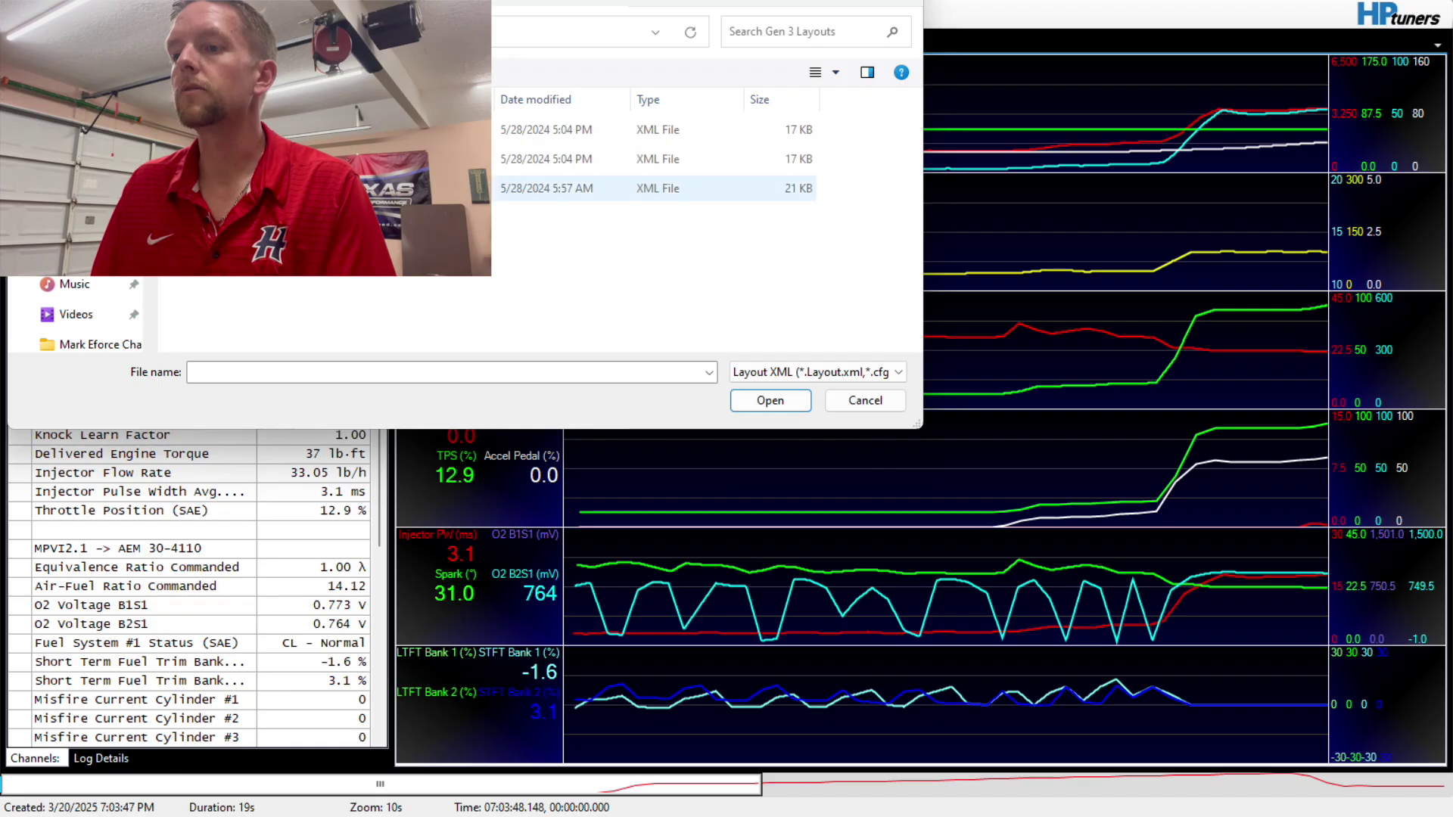
{"action": "key", "text": "Up"}
{"action": "key", "text": "Down"}
{"action": "key", "text": "Return"}
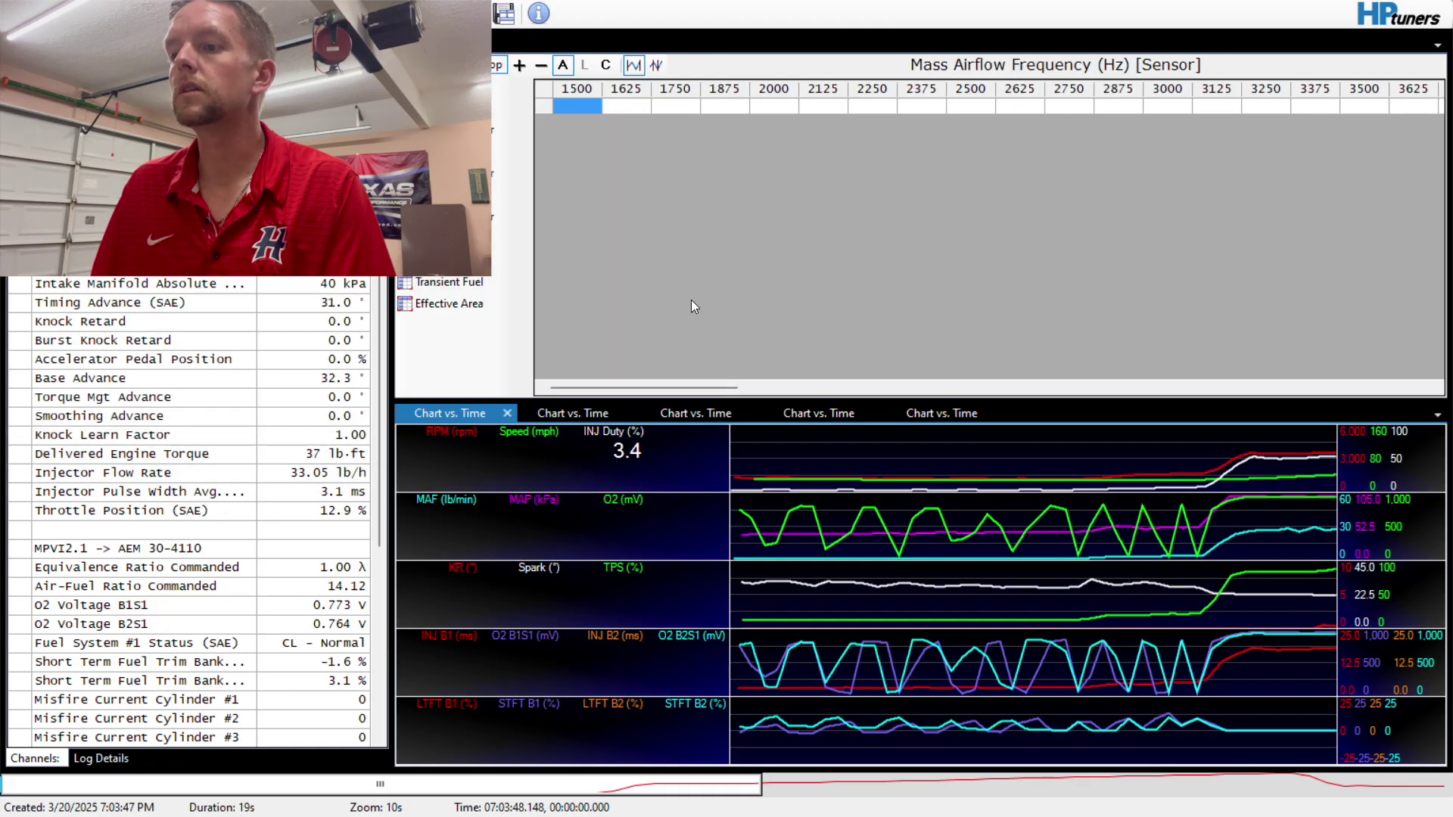
Scrub to about 16.8 s where the throttle closes, and shrink the MAF table for taller charts
{"action": "left_click", "coordinate": [994, 787]}
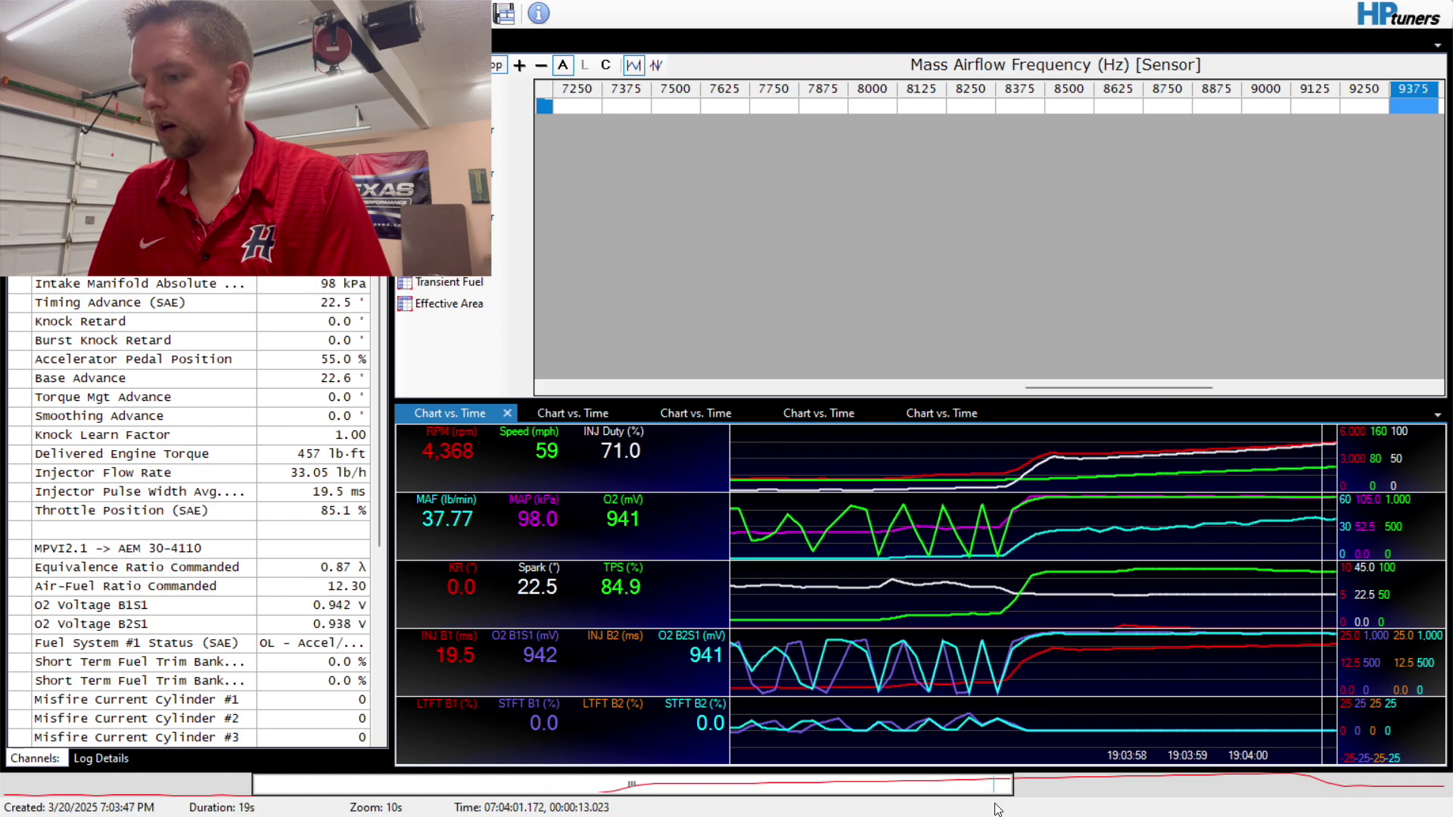
{"action": "left_click_drag", "start_coordinate": [996, 809], "coordinate": [1368, 815]}
{"action": "left_click_drag", "start_coordinate": [1075, 541], "coordinate": [1254, 542]}
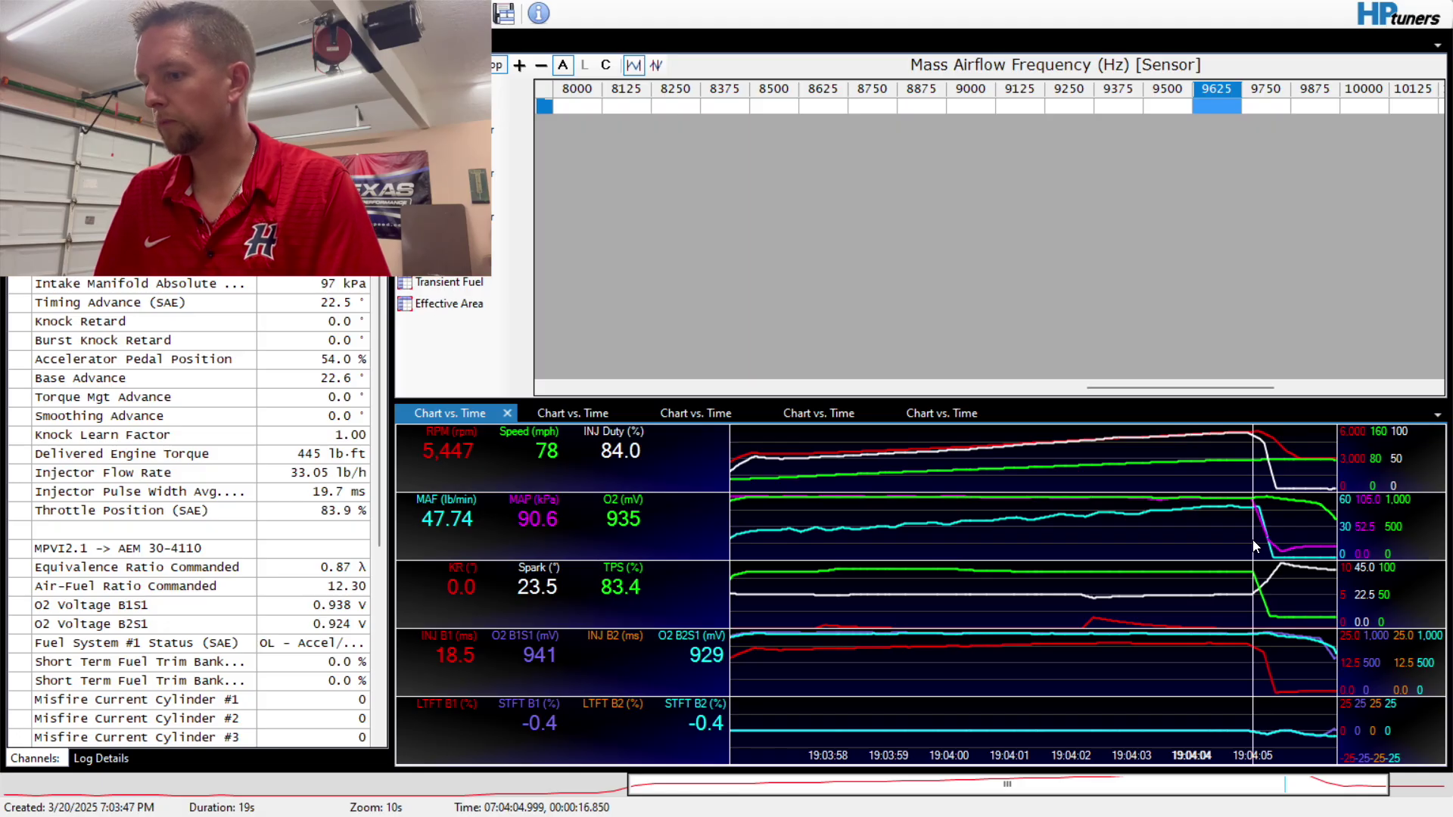
{"action": "left_click_drag", "start_coordinate": [1139, 399], "coordinate": [1134, 191]}
{"action": "right_click", "coordinate": [831, 354]}
Remove chart Group 2 (MAF, MAP and O2) in the Chart Layout editor
{"action": "left_click", "coordinate": [855, 367]}
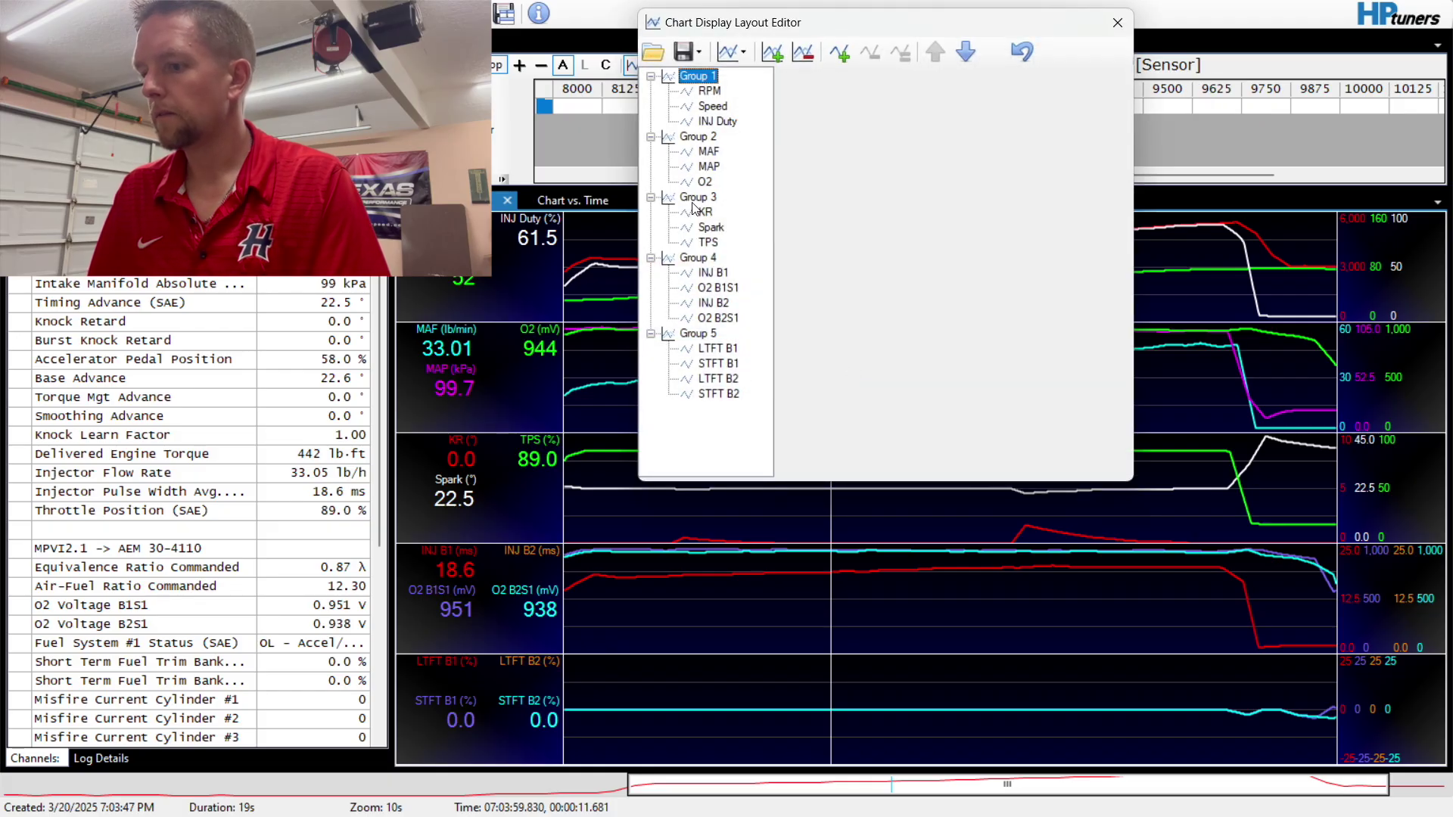
{"action": "left_click", "coordinate": [693, 165]}
{"action": "left_click", "coordinate": [697, 136]}
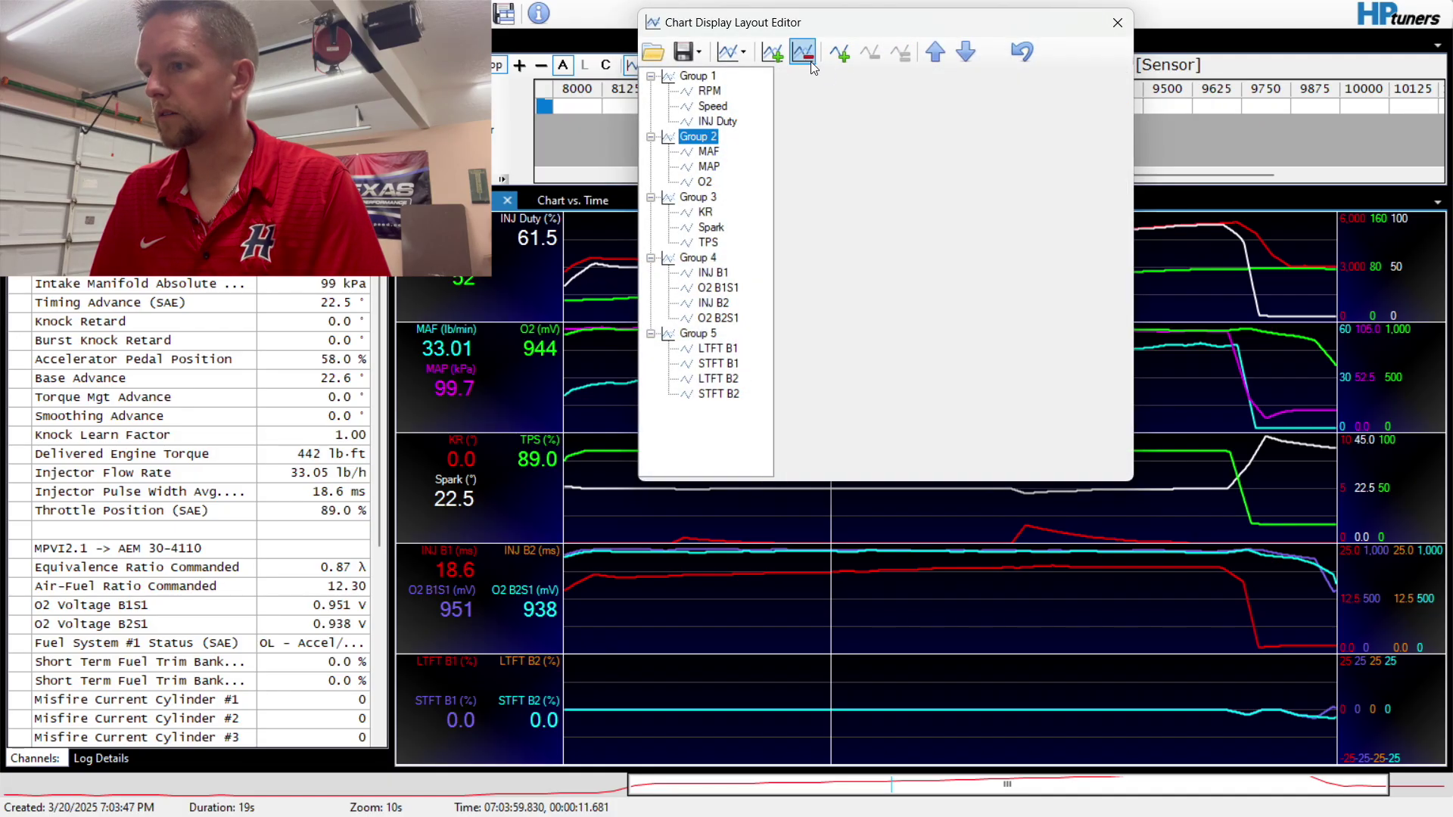
{"action": "left_click", "coordinate": [802, 53]}
{"action": "left_click", "coordinate": [1117, 22]}
Review injector duty and fuel trims just before the throttle lift at the pull's end
{"action": "left_click_drag", "start_coordinate": [1152, 253], "coordinate": [1236, 289]}
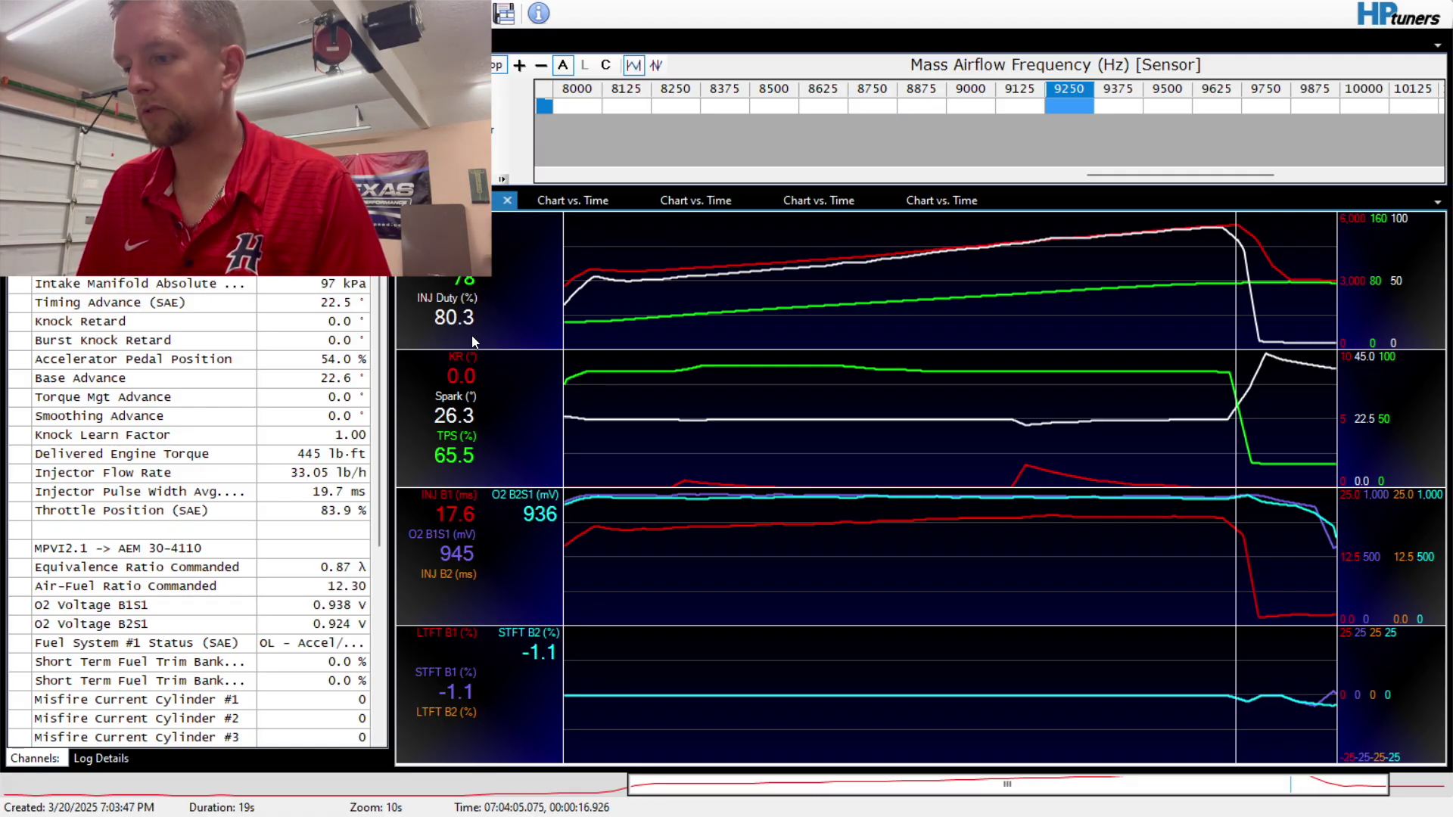
{"action": "left_click", "coordinate": [1106, 716]}
{"action": "left_click", "coordinate": [1184, 723]}
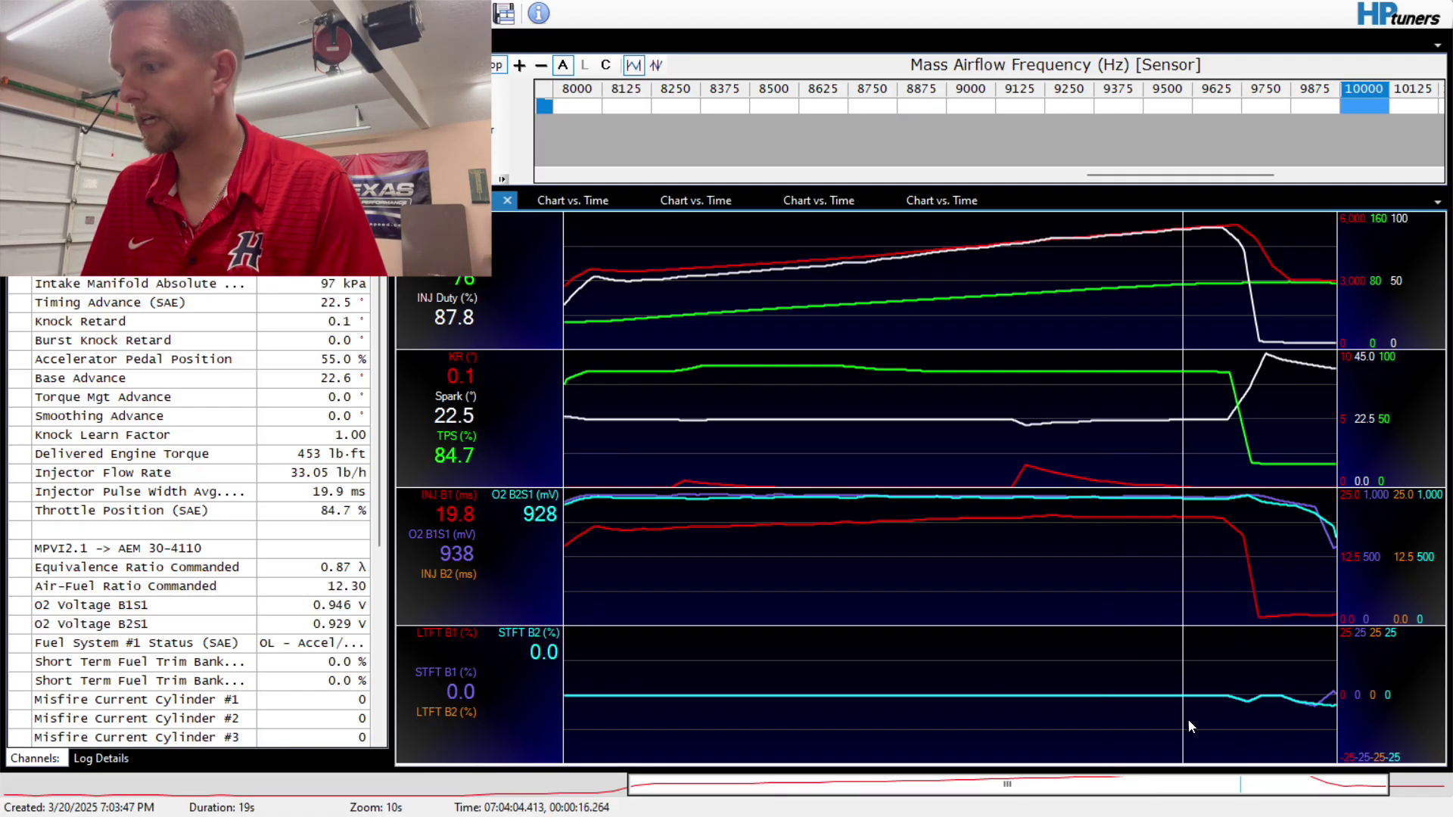
{"action": "mouse_move", "coordinate": [1193, 720]}
{"action": "left_mouse_down"}
{"action": "mouse_move", "coordinate": [1353, 737]}
{"action": "mouse_move", "coordinate": [1156, 726]}
{"action": "mouse_move", "coordinate": [1211, 715]}
{"action": "mouse_move", "coordinate": [1173, 727]}
{"action": "left_mouse_up"}
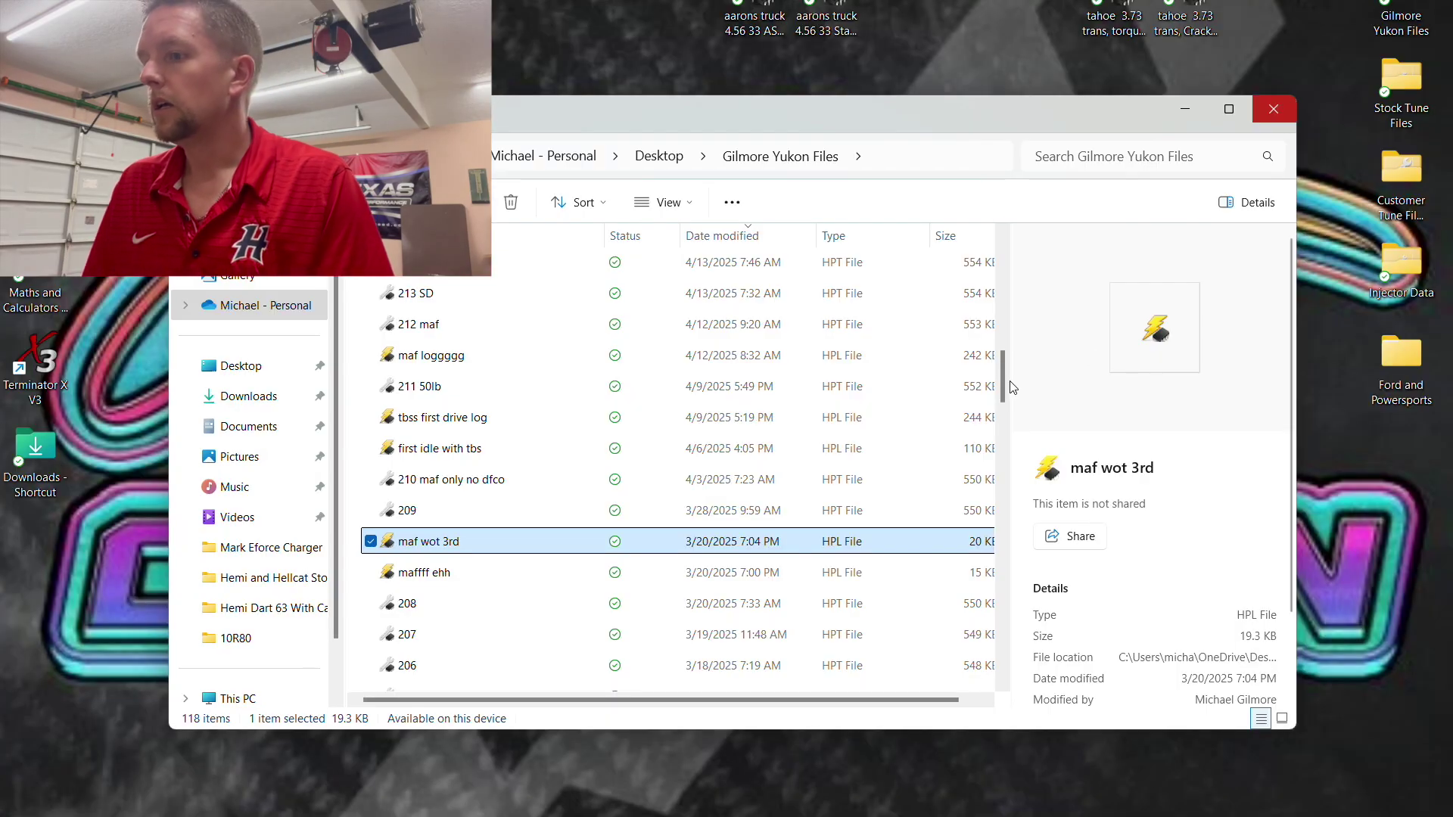
Scroll up to the April entries and open the 'blended final log idle tuning' log
{"action": "left_click_drag", "start_coordinate": [1002, 380], "coordinate": [1002, 372]}
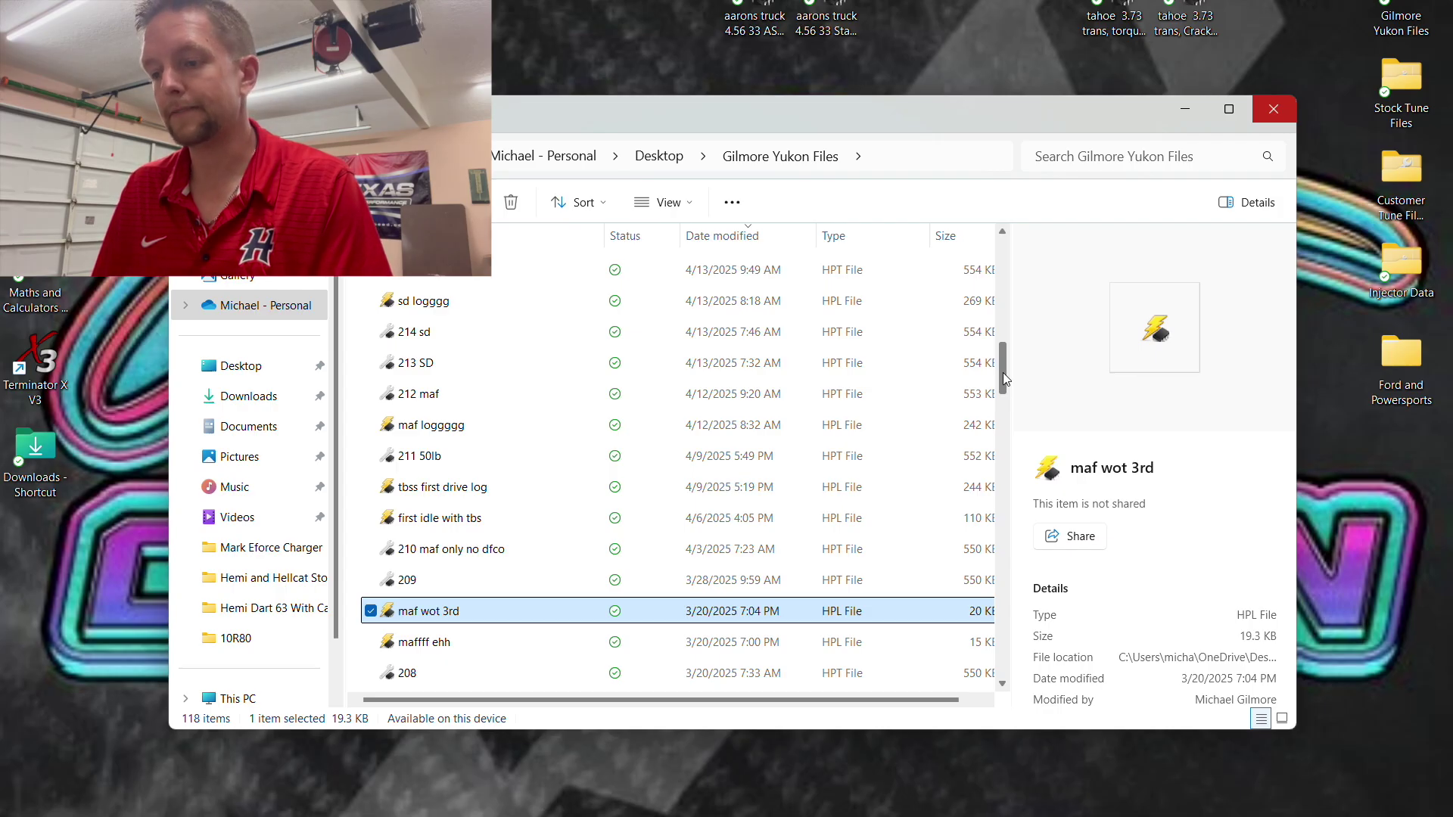
{"action": "left_click_drag", "start_coordinate": [1002, 372], "coordinate": [991, 338]}
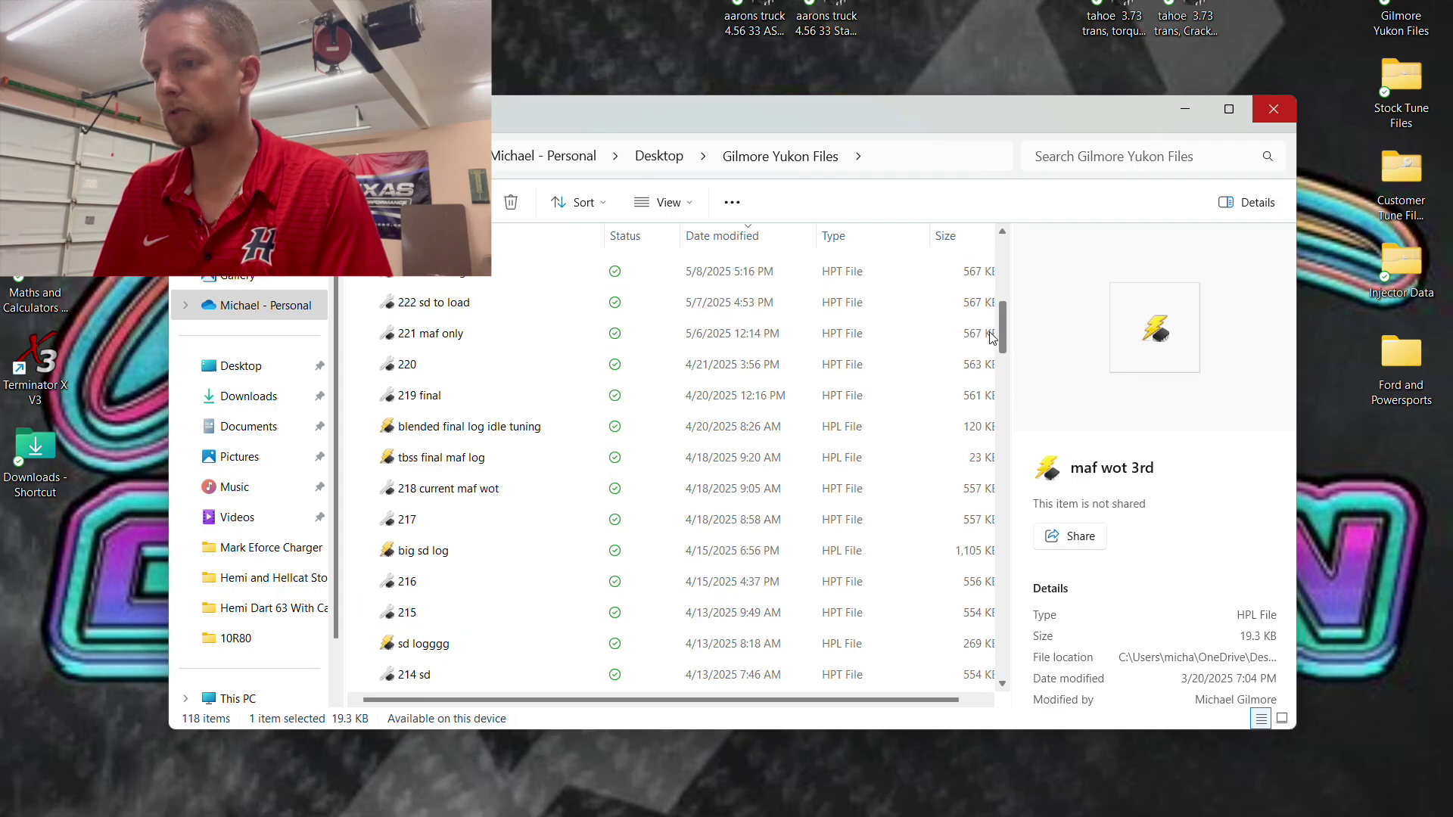
{"action": "left_click", "coordinate": [505, 429]}
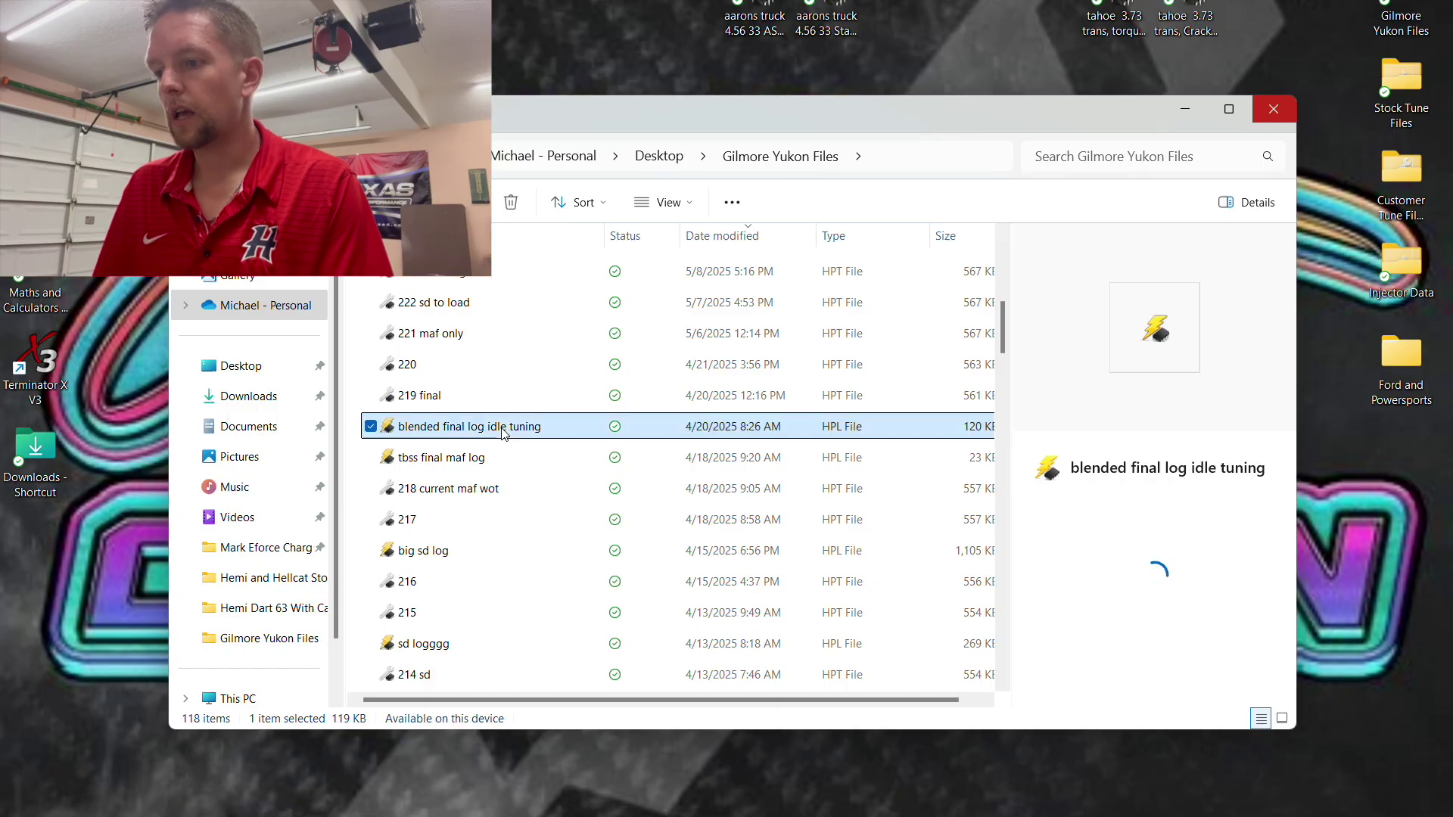
{"action": "double_click", "coordinate": [503, 429]}
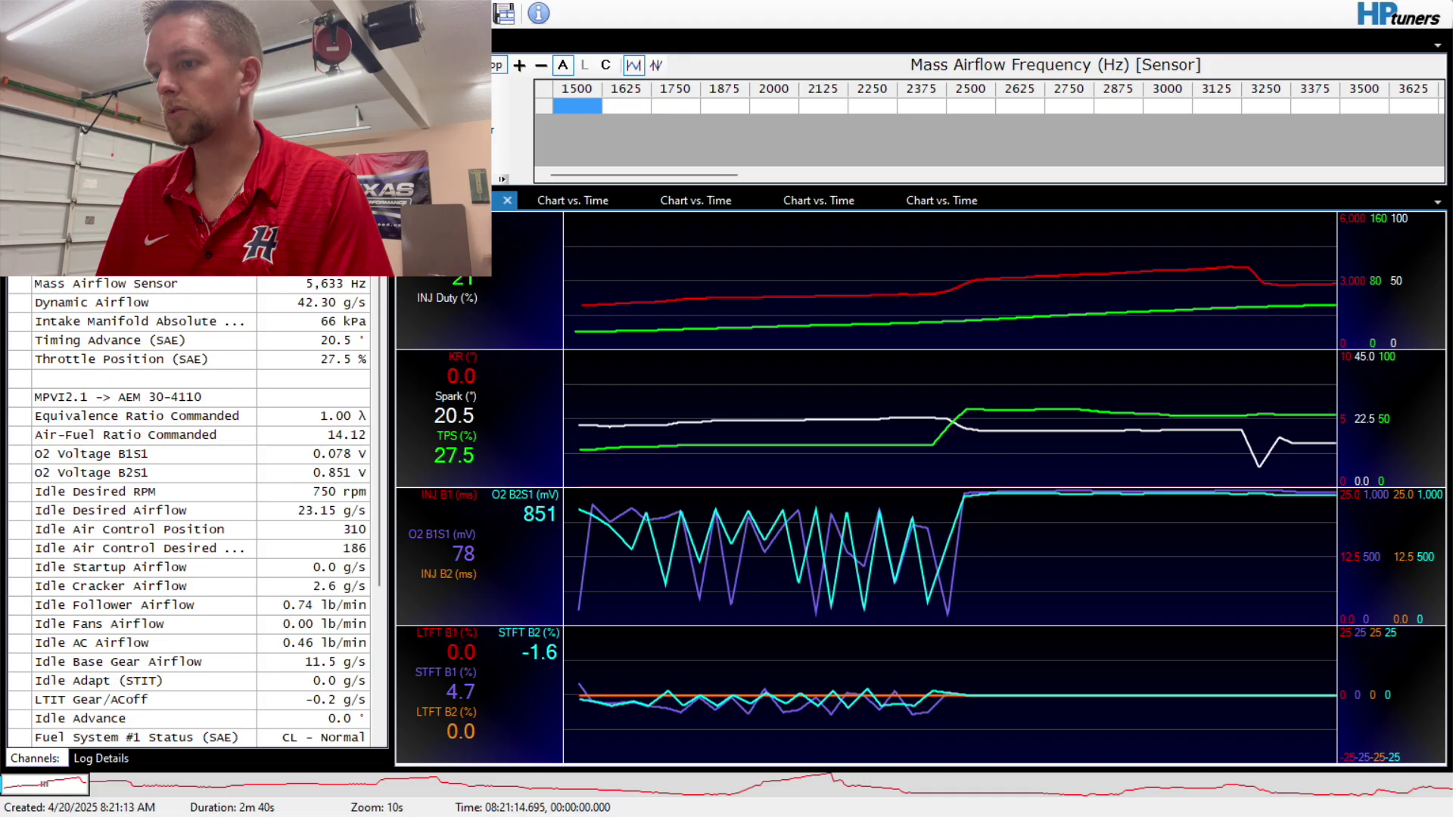
Scrub the idle tuning log to the 08:22:49 decel section, then open the 'big sd log'
{"action": "left_click_drag", "start_coordinate": [798, 805], "coordinate": [830, 794]}
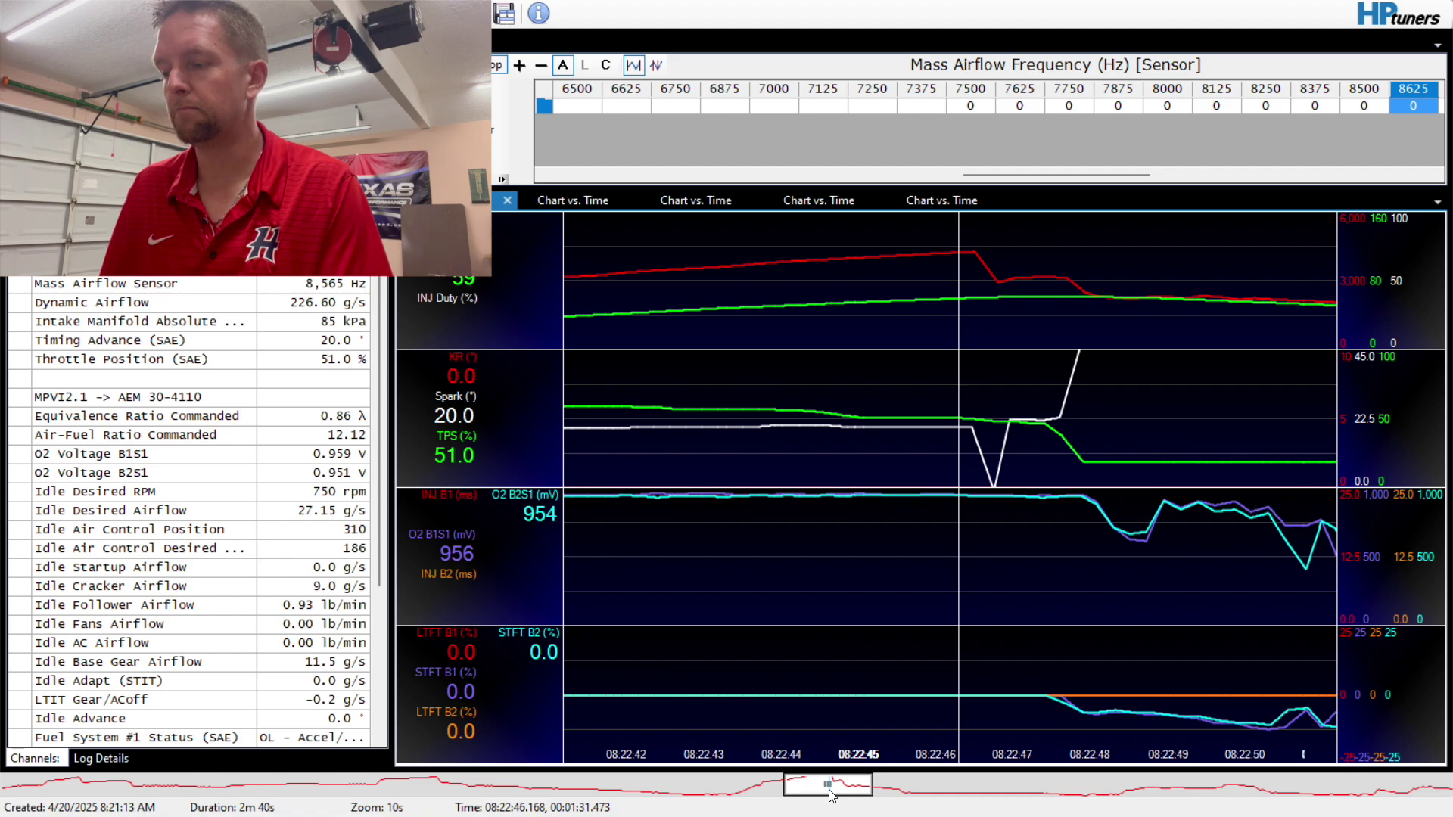
{"action": "left_click_drag", "start_coordinate": [830, 795], "coordinate": [863, 792]}
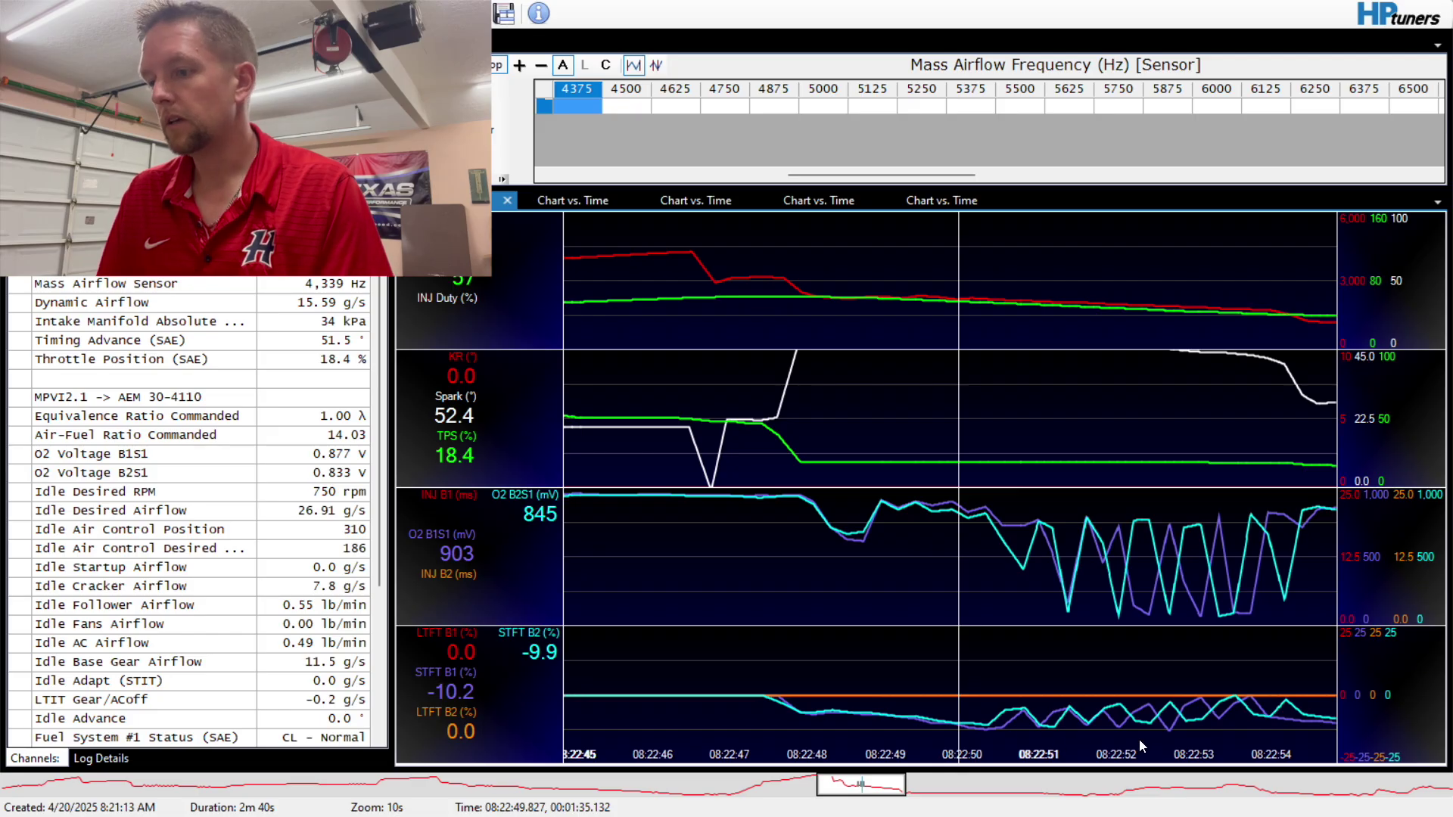
{"action": "left_click_drag", "start_coordinate": [895, 791], "coordinate": [955, 788]}
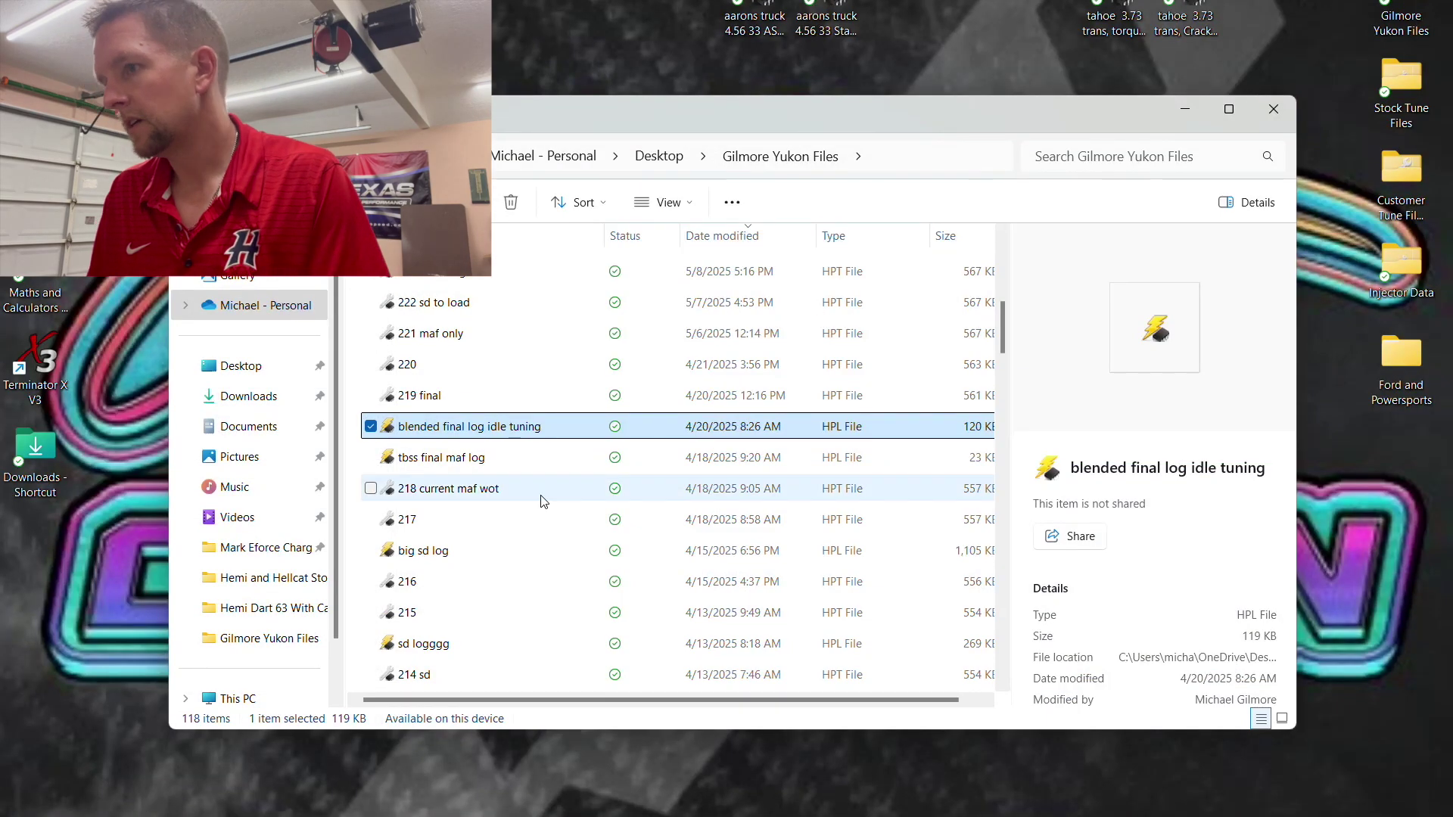
{"action": "left_click", "coordinate": [489, 555]}
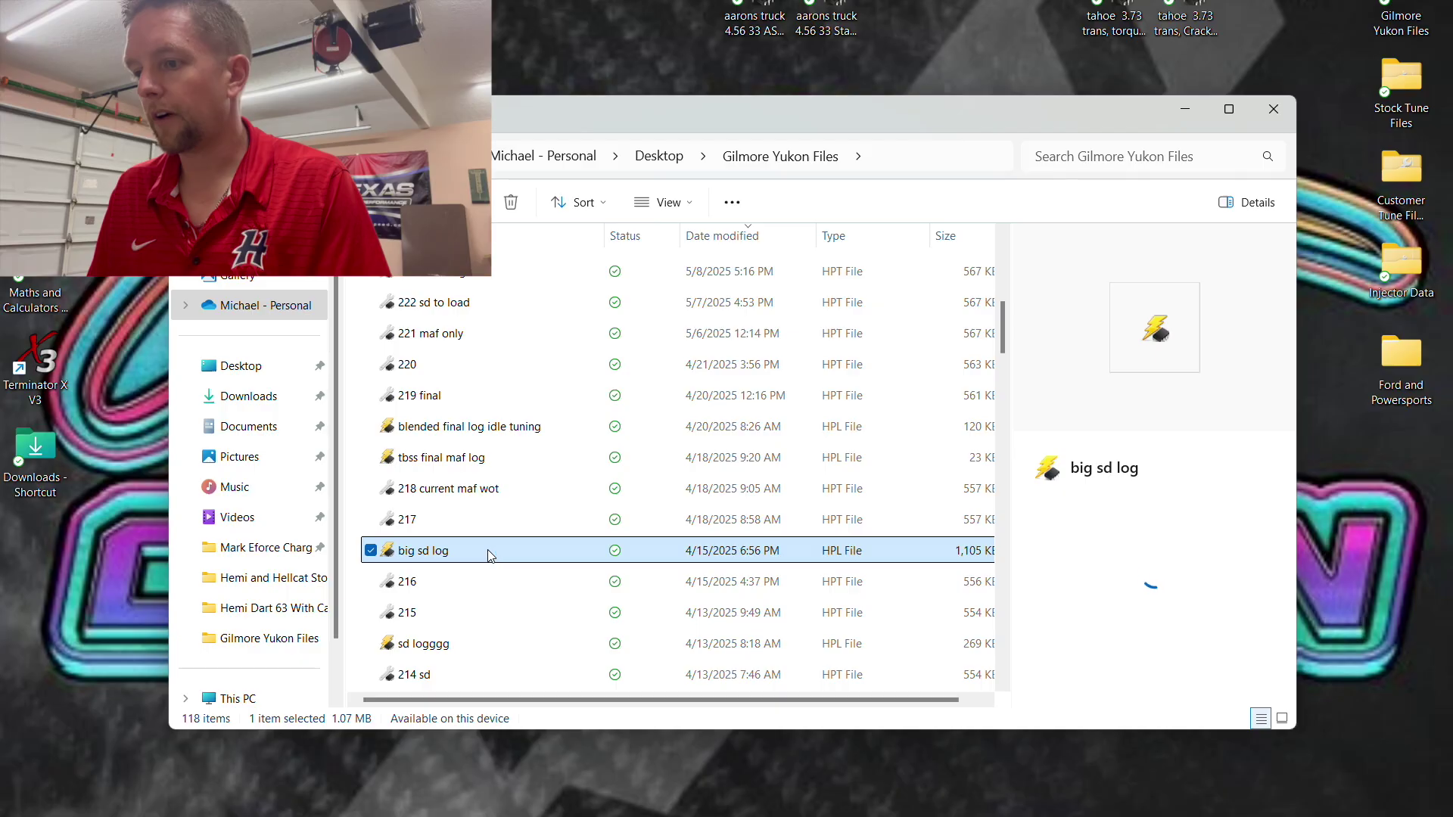
{"action": "double_click", "coordinate": [488, 557]}
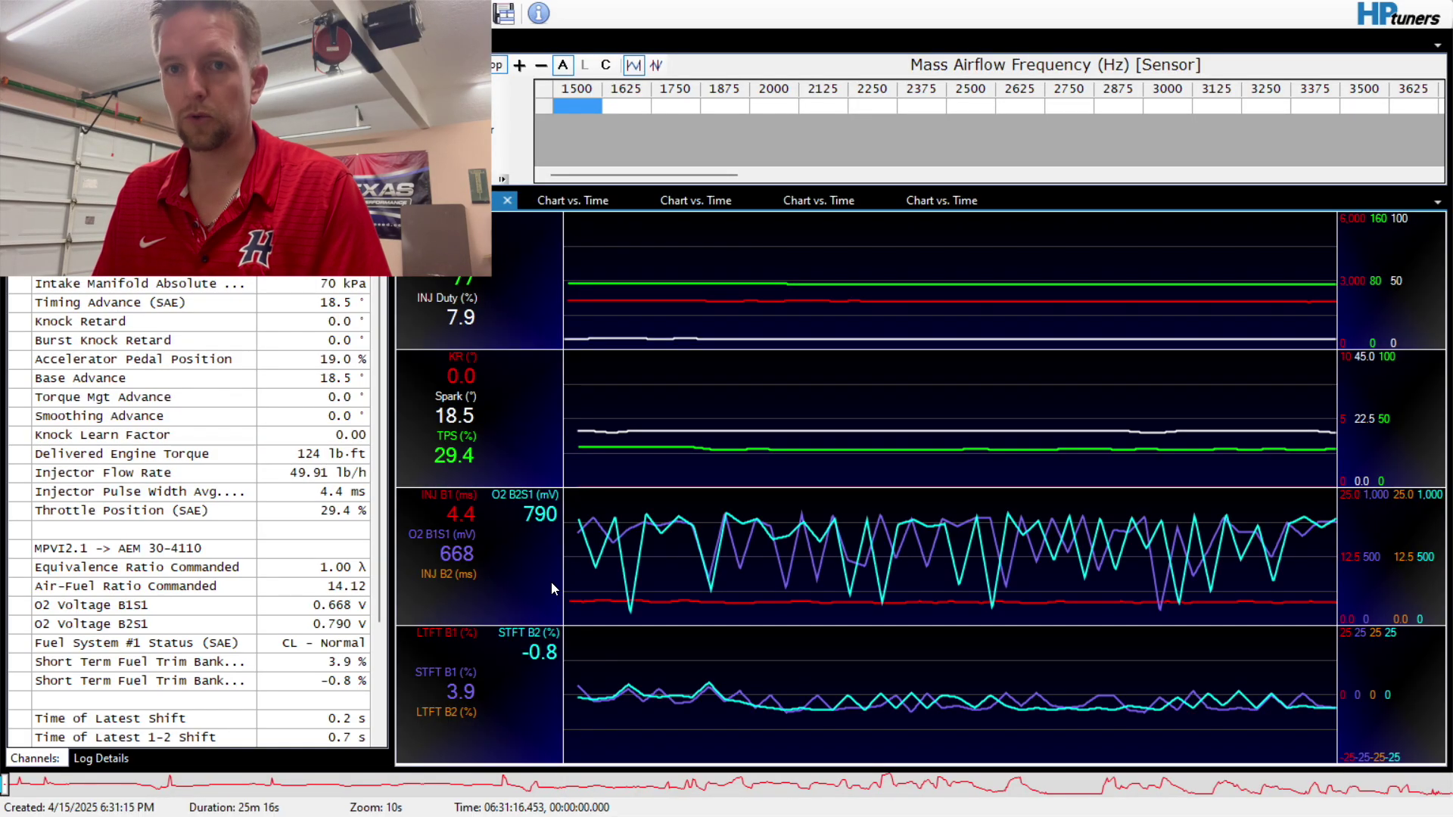
Inspect the decel sections around 18:42:55, 2:55 and 19:31 where short-term trims drop
{"action": "left_click", "coordinate": [628, 786]}
{"action": "left_click_drag", "start_coordinate": [629, 787], "coordinate": [672, 787]}
{"action": "left_click", "coordinate": [767, 709]}
{"action": "left_click_drag", "start_coordinate": [766, 709], "coordinate": [853, 700]}
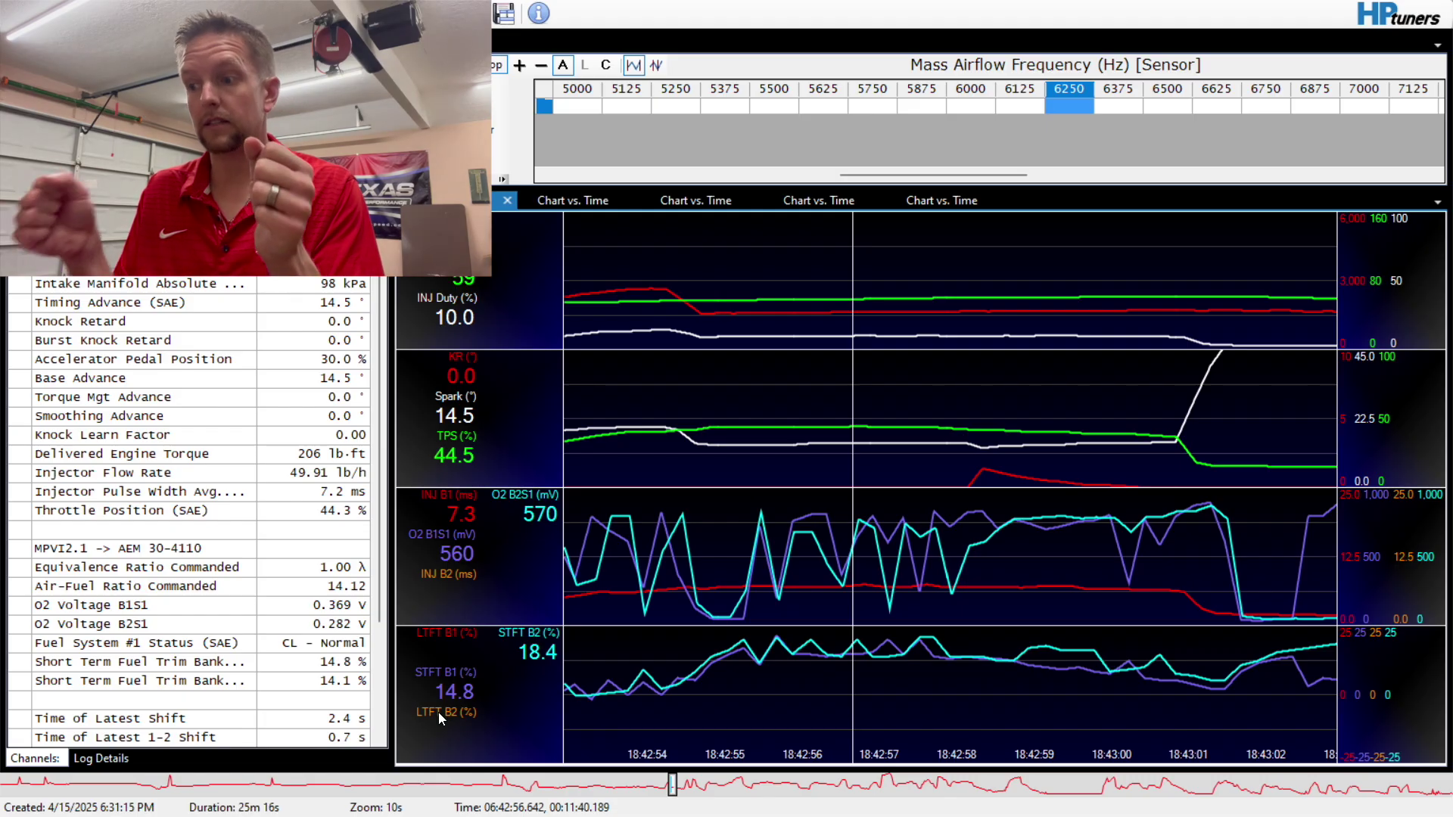
{"action": "left_click", "coordinate": [169, 784]}
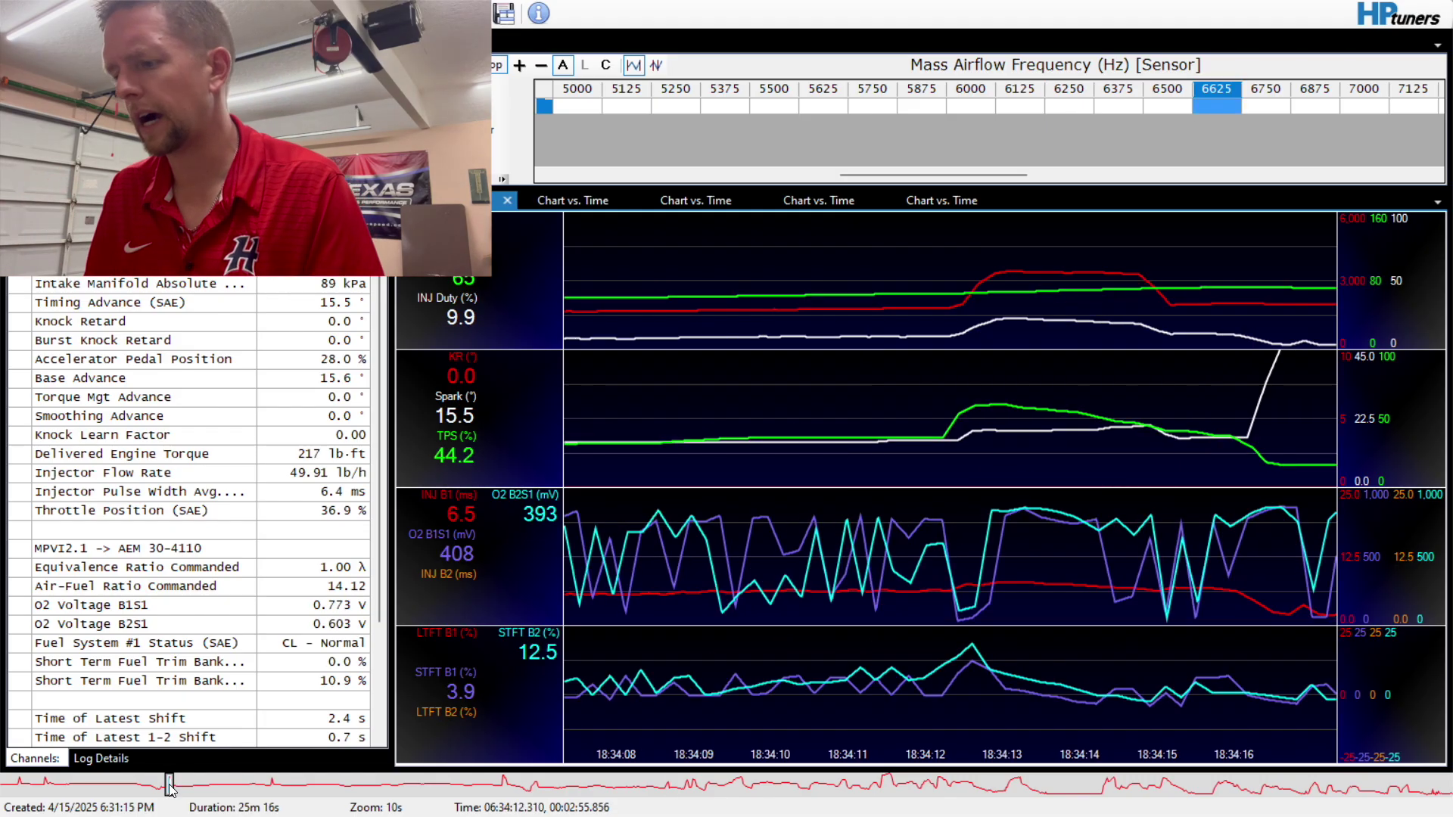
{"action": "left_click_drag", "start_coordinate": [170, 788], "coordinate": [173, 788]}
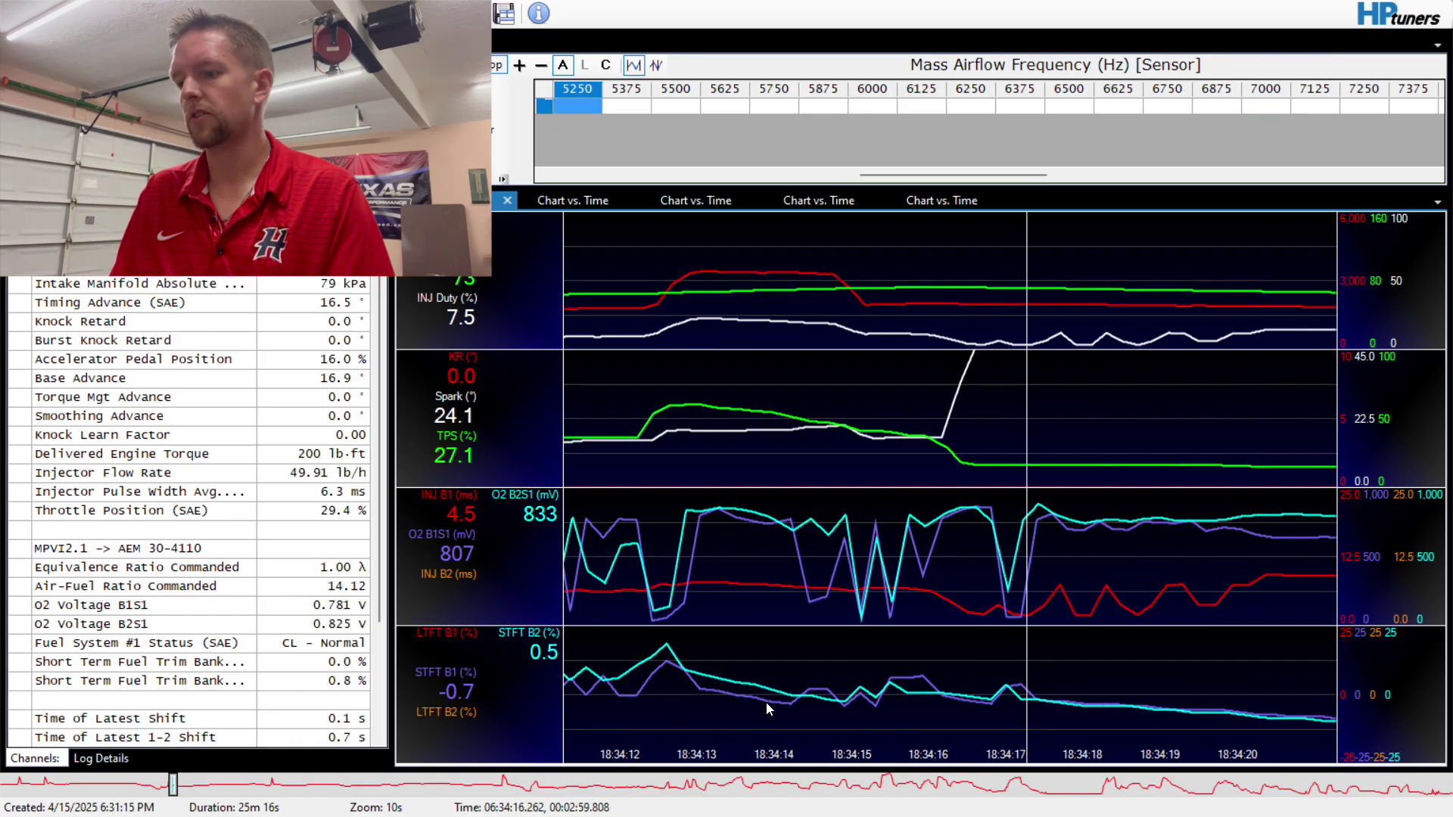
{"action": "left_click", "coordinate": [1124, 785]}
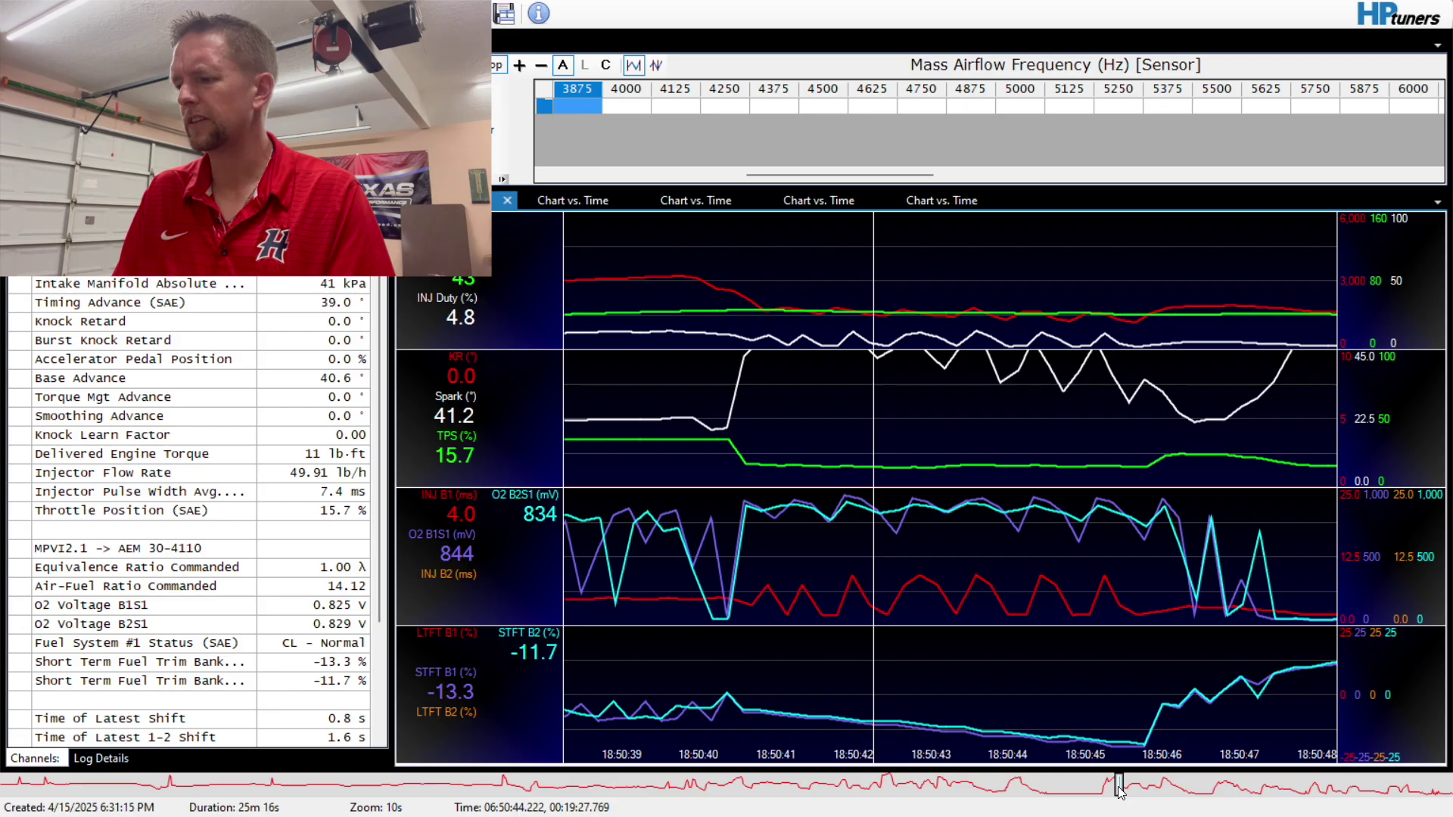
{"action": "left_click_drag", "start_coordinate": [1011, 715], "coordinate": [888, 726]}
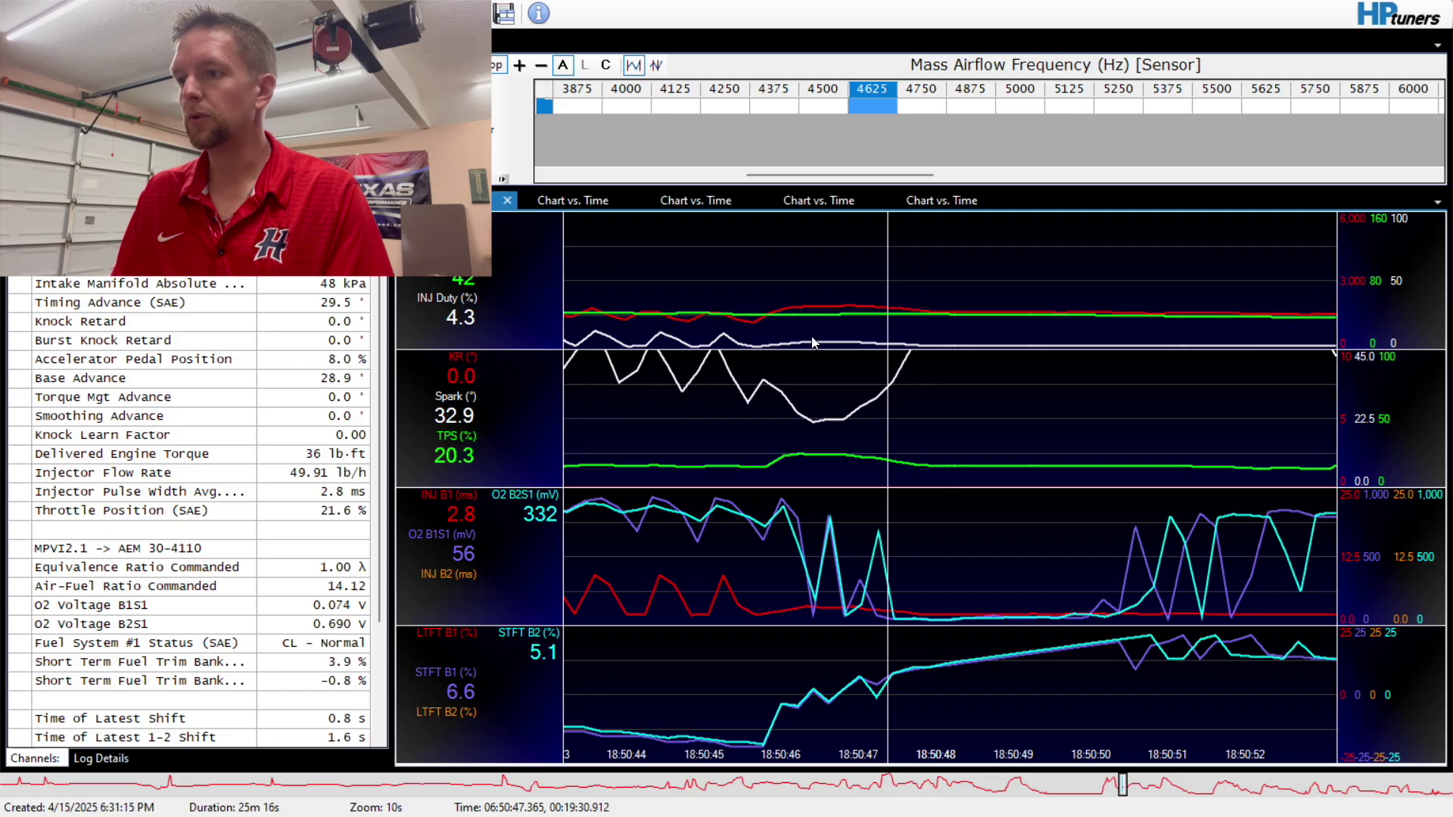
Check fuel trim values in the 18:48 and 18:51:24 decel sections
{"action": "left_click", "coordinate": [961, 786]}
{"action": "mouse_move", "coordinate": [972, 763]}
{"action": "left_mouse_down"}
{"action": "mouse_move", "coordinate": [748, 768]}
{"action": "mouse_move", "coordinate": [1035, 769]}
{"action": "mouse_move", "coordinate": [613, 792]}
{"action": "mouse_move", "coordinate": [1089, 792]}
{"action": "left_mouse_up"}
{"action": "left_click", "coordinate": [1015, 795]}
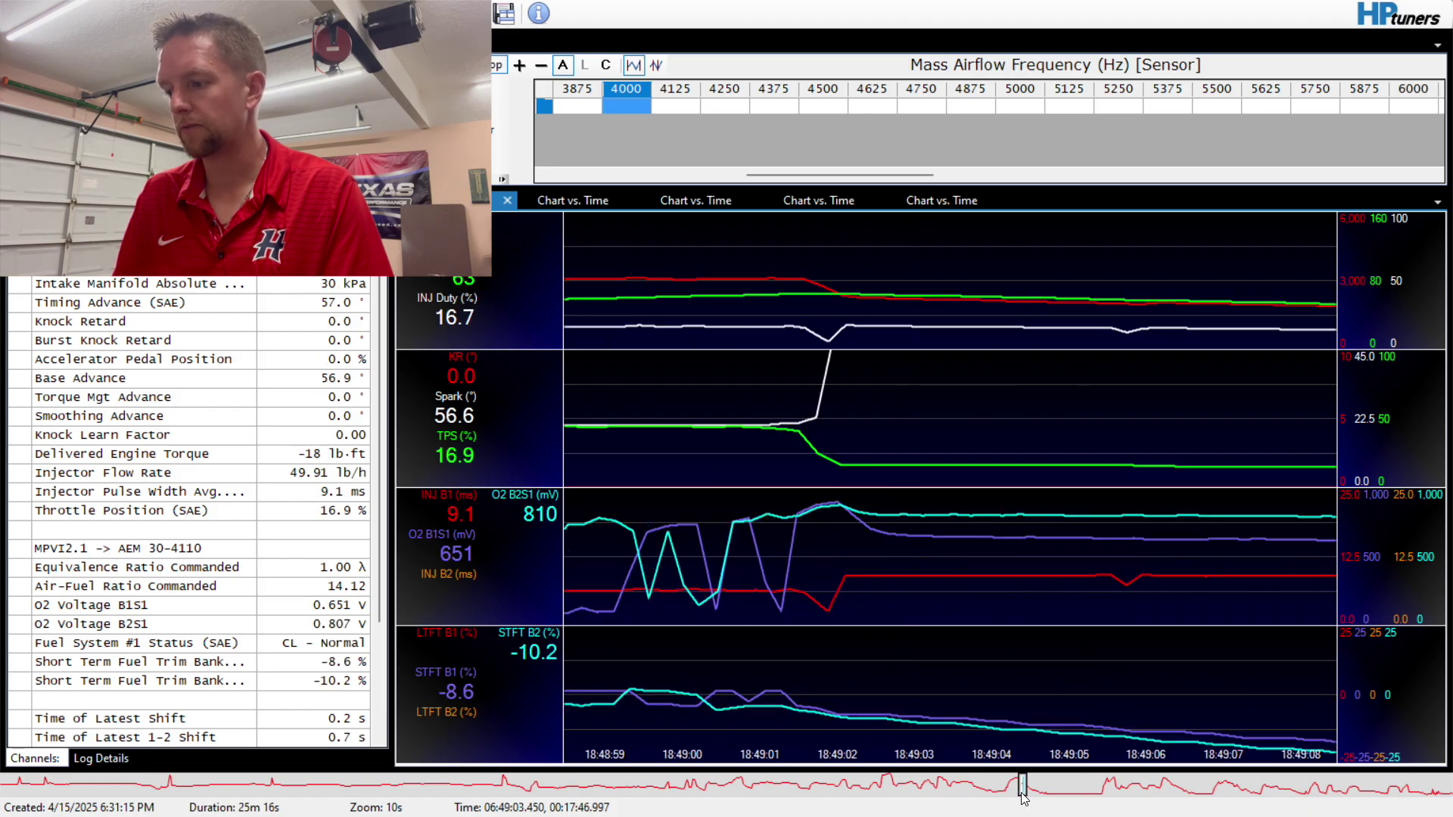
{"action": "left_click_drag", "start_coordinate": [1015, 795], "coordinate": [974, 792]}
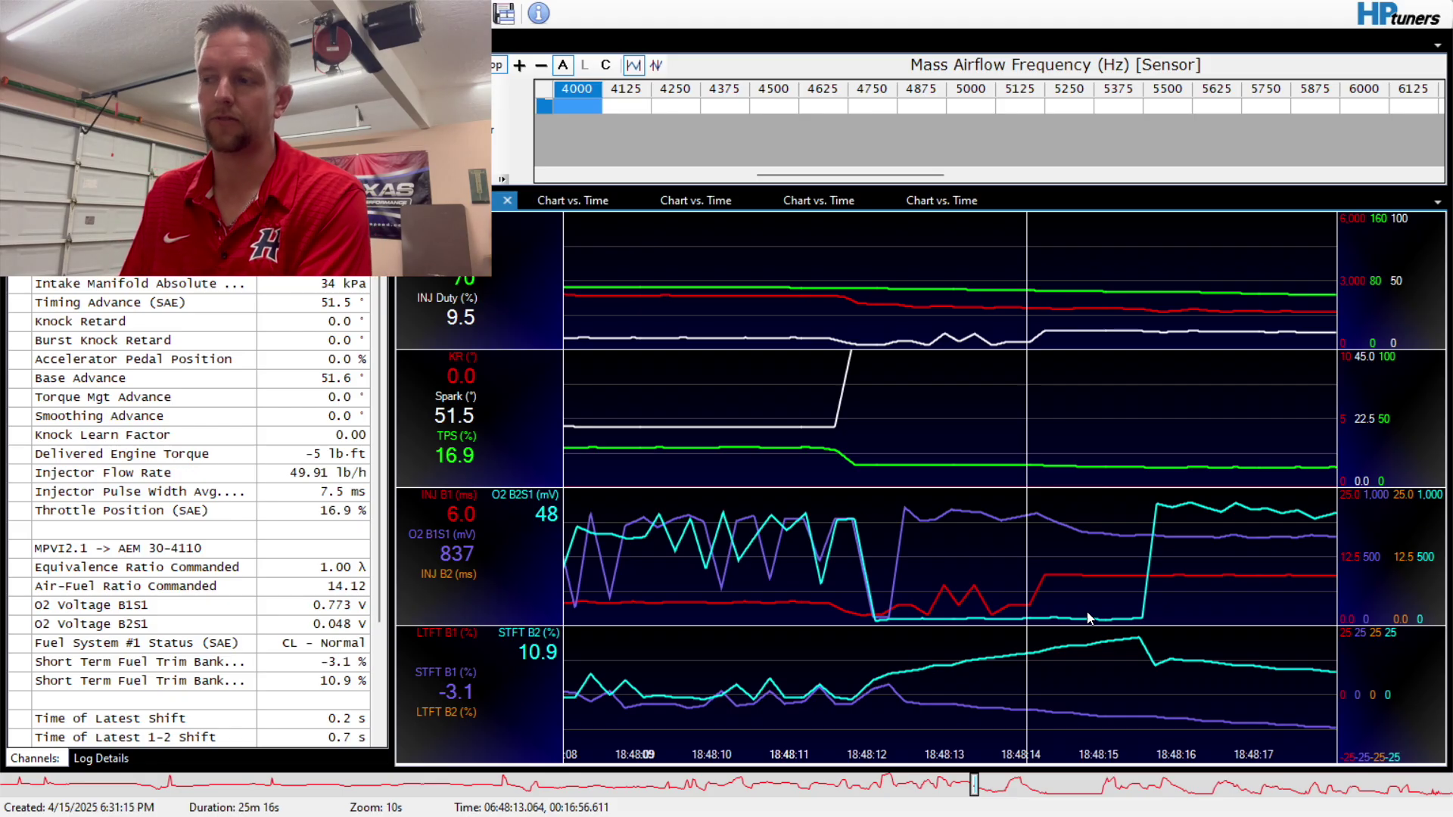
{"action": "left_click", "coordinate": [1142, 673]}
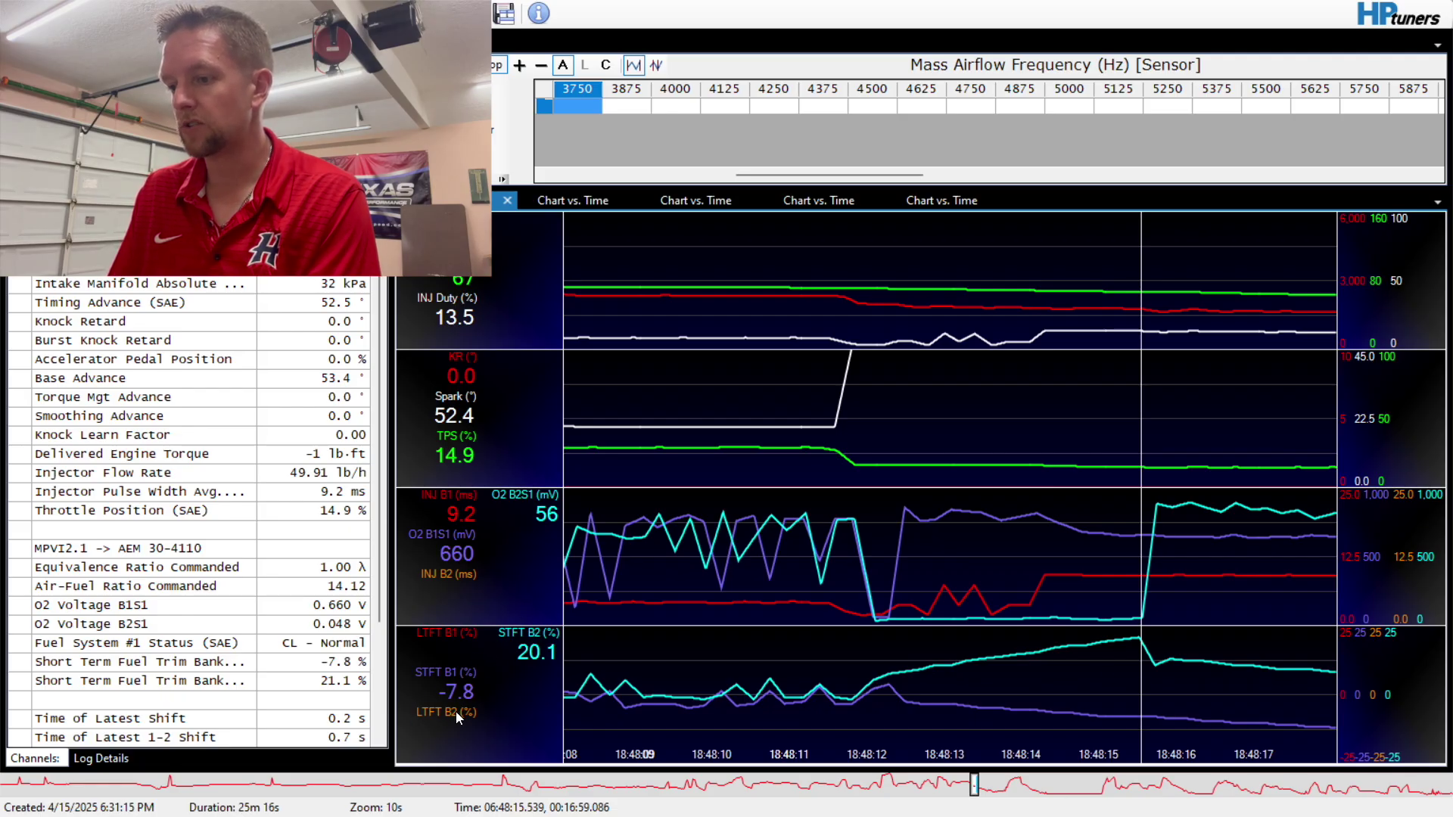
{"action": "left_click_drag", "start_coordinate": [1129, 802], "coordinate": [1158, 802]}
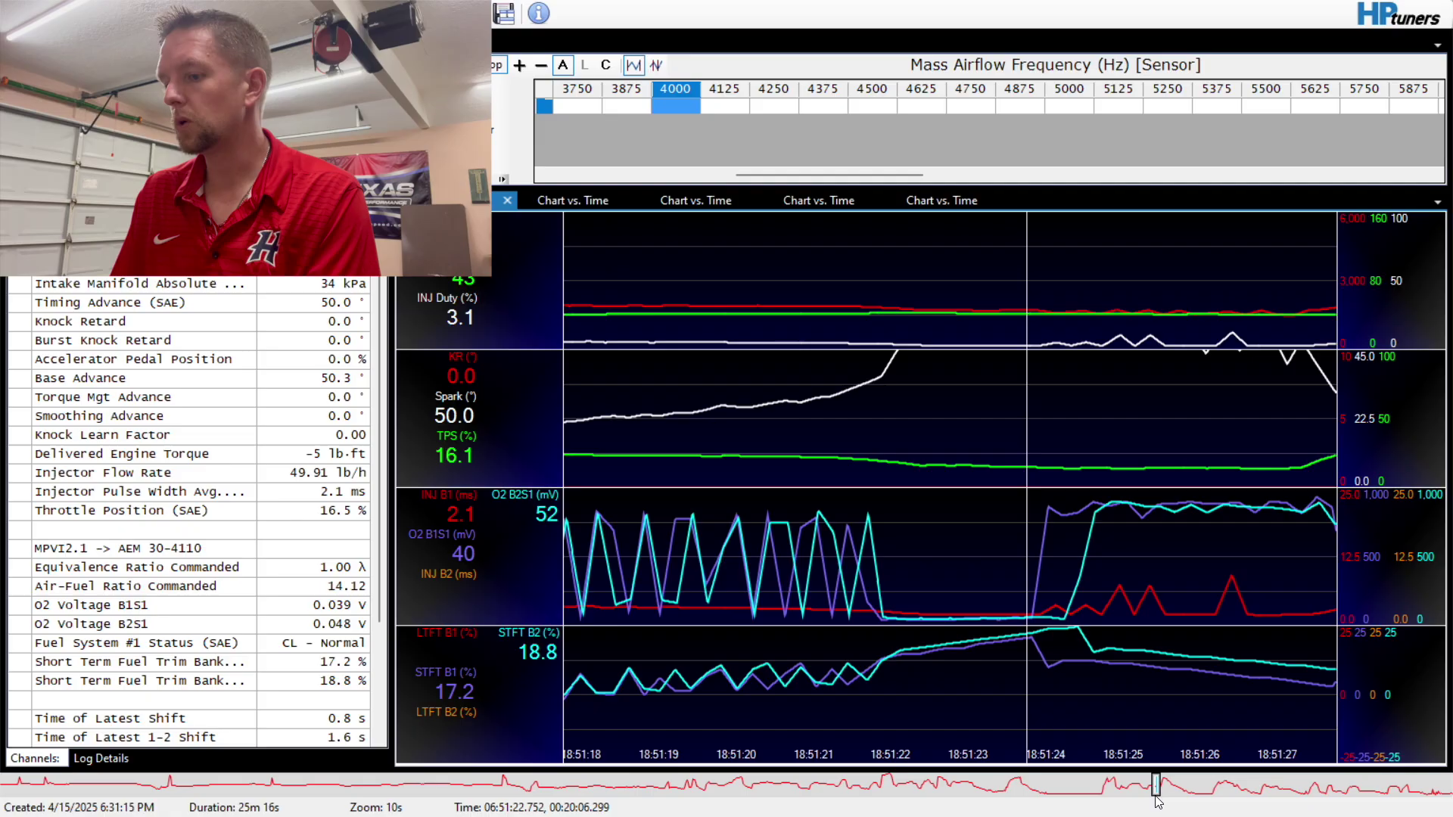
{"action": "left_click_drag", "start_coordinate": [1122, 738], "coordinate": [1079, 742]}
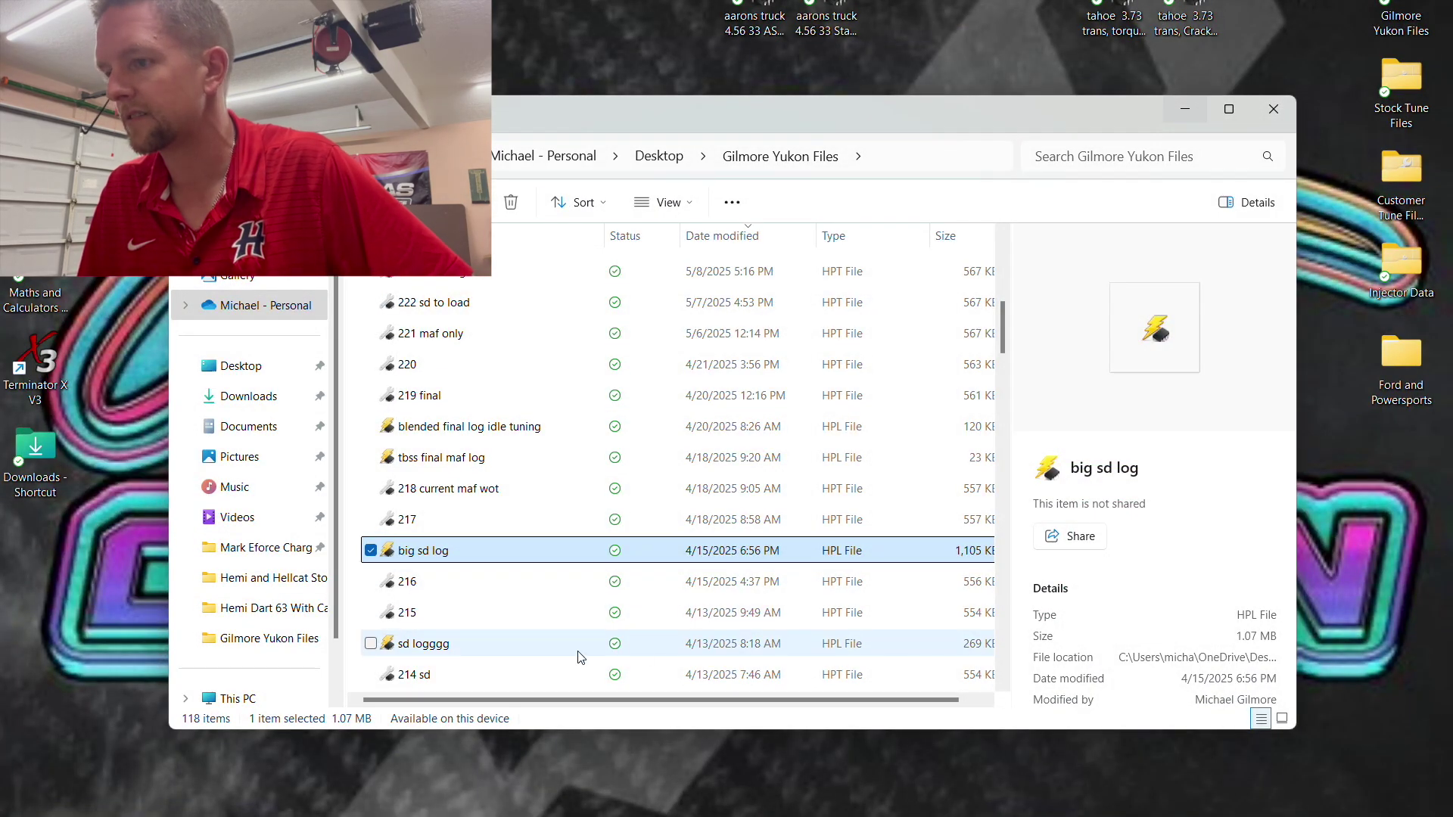
Open the 'sd logggg' log and inspect its decels at 08:12:56 and 08:14:24
{"action": "left_click", "coordinate": [581, 651]}
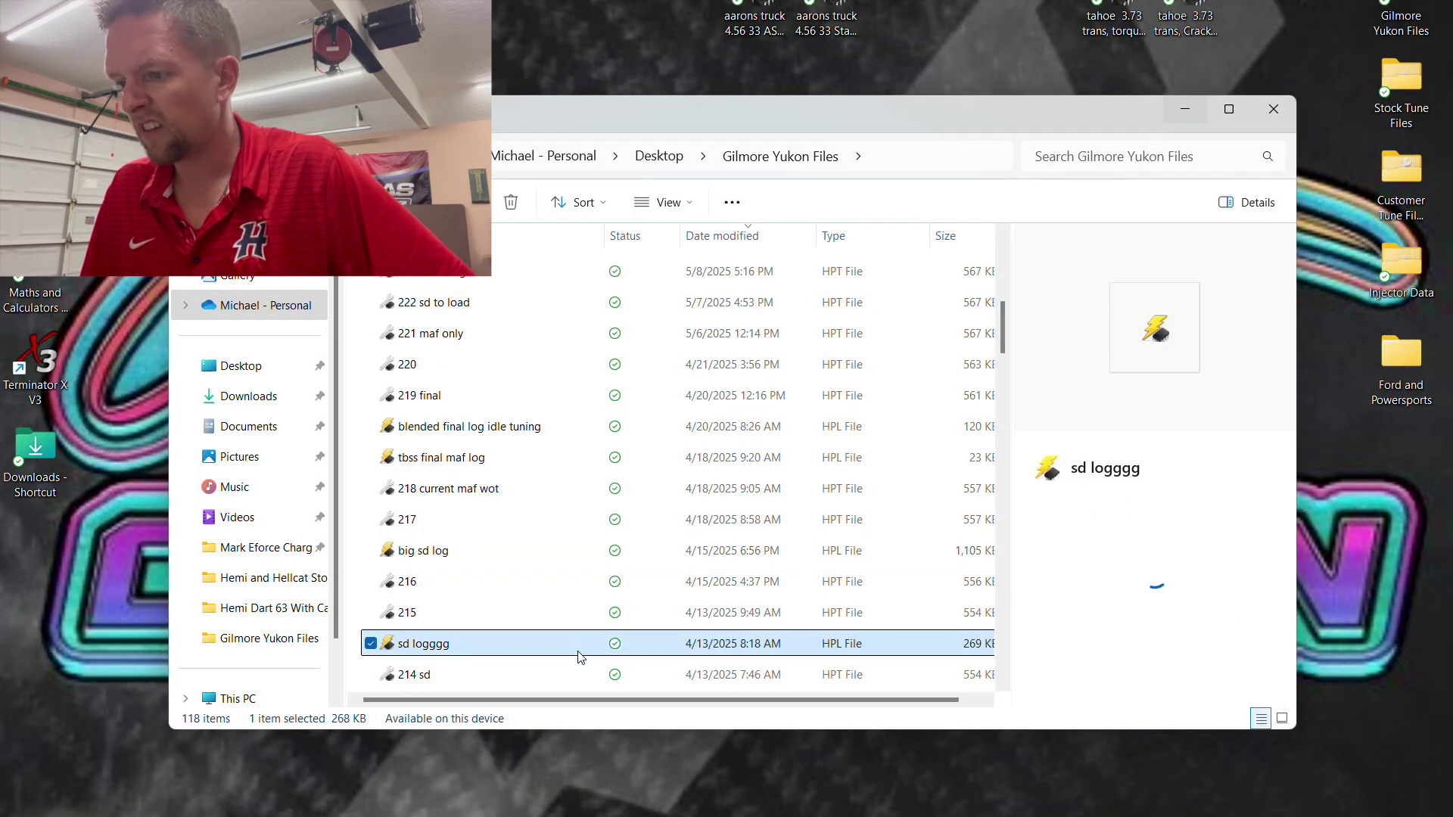
{"action": "double_click", "coordinate": [580, 649]}
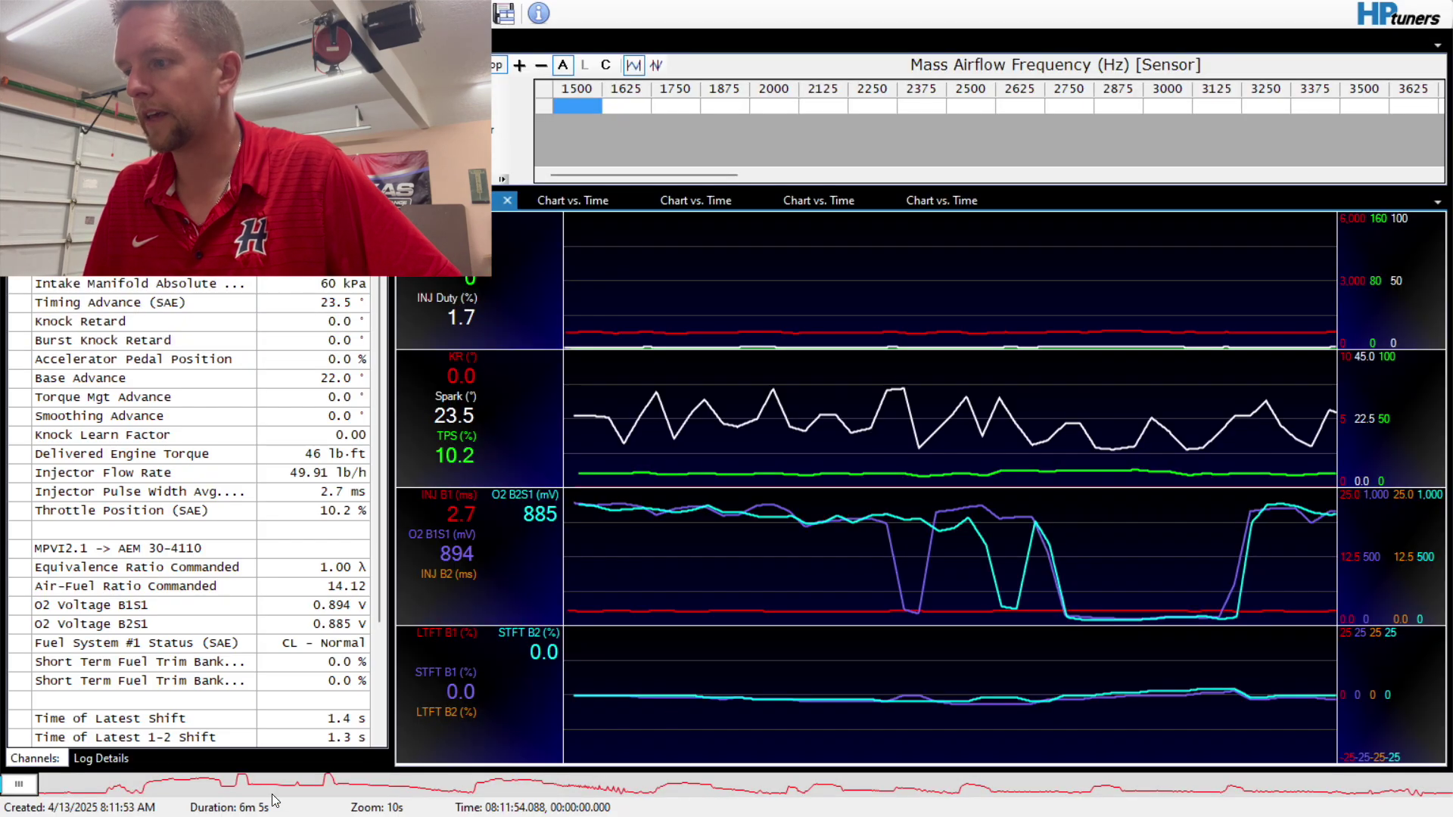
{"action": "left_click", "coordinate": [243, 790]}
{"action": "left_click_drag", "start_coordinate": [947, 726], "coordinate": [1102, 743]}
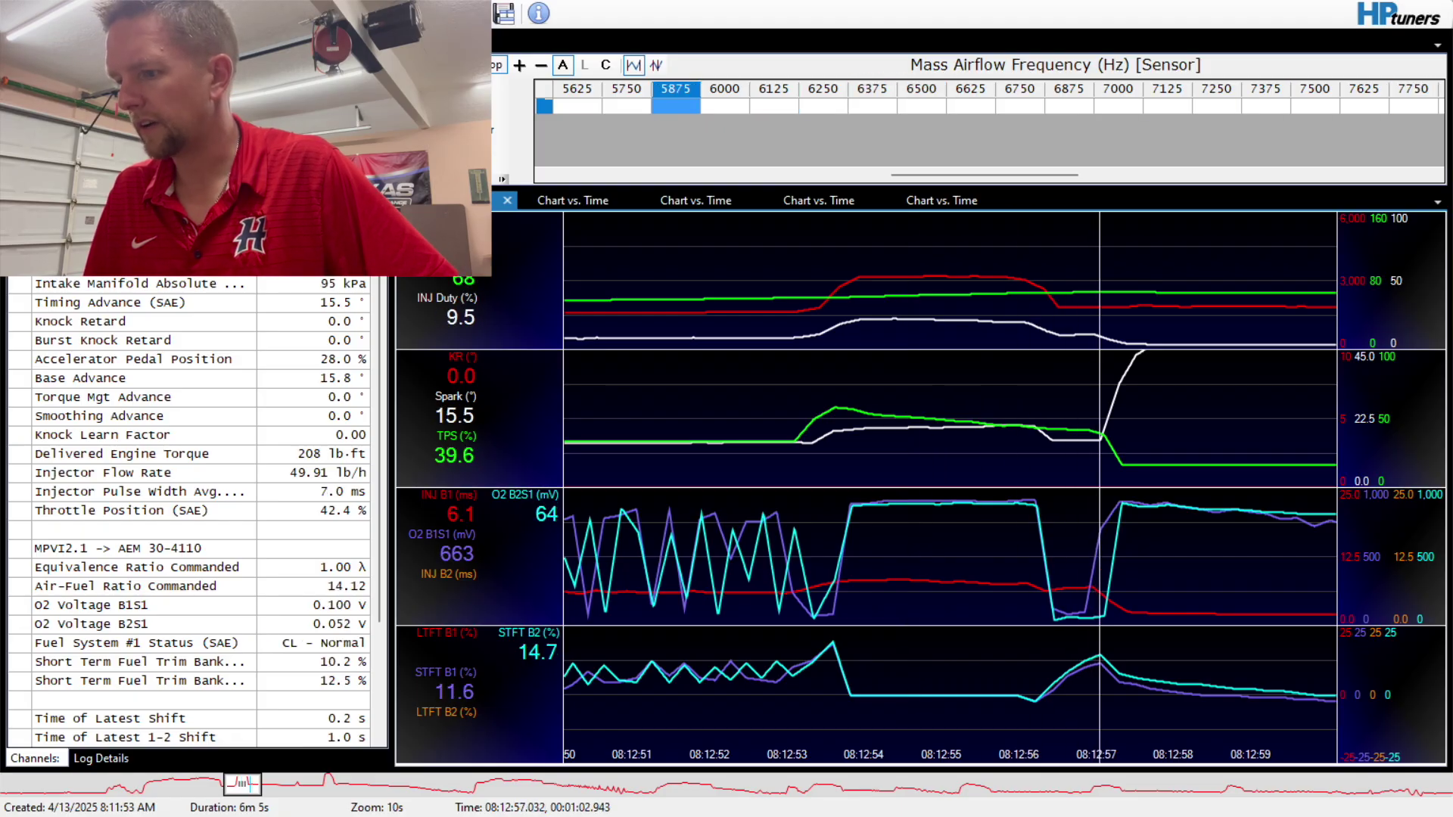
{"action": "left_click", "coordinate": [576, 790]}
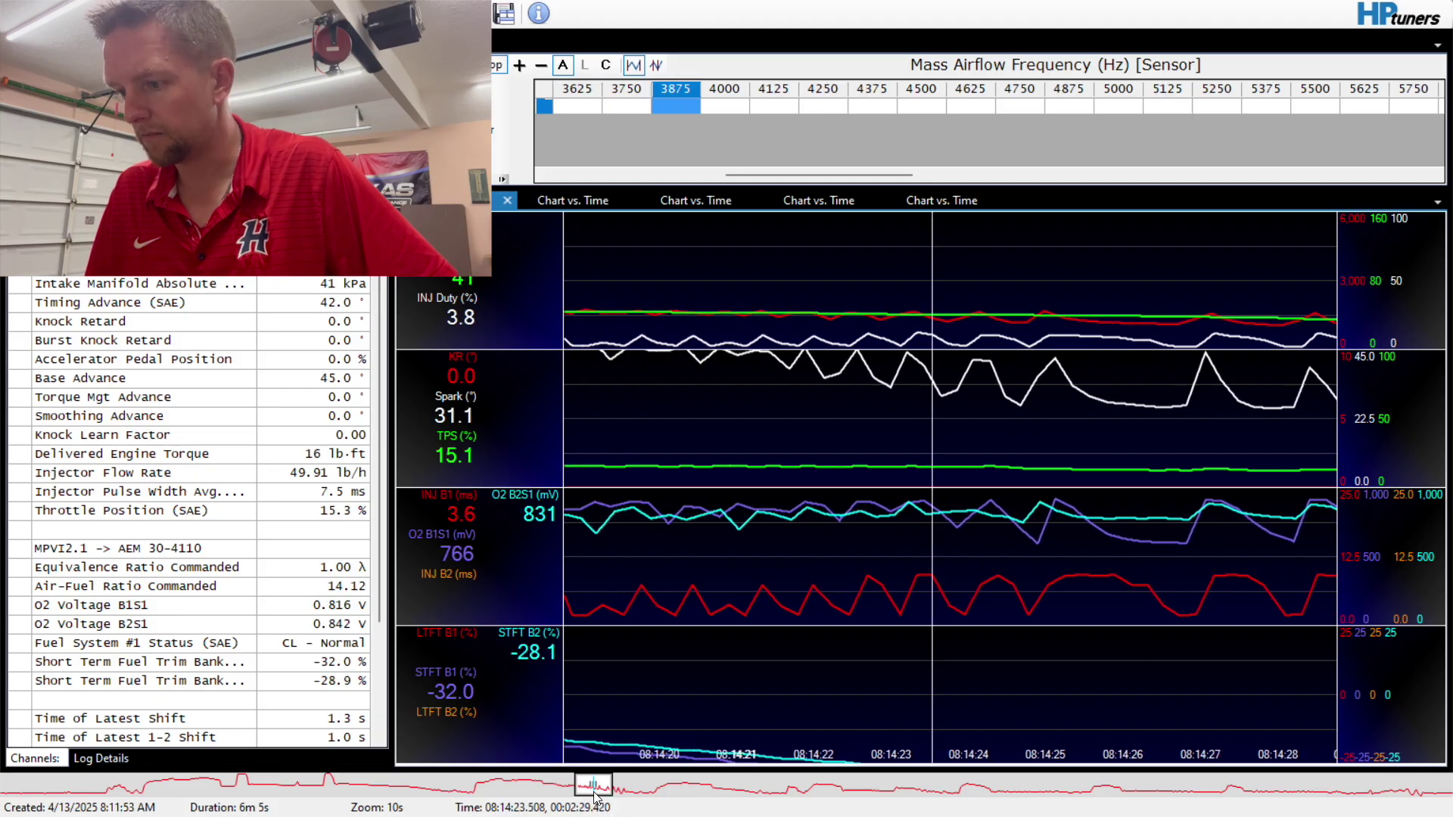
{"action": "left_click_drag", "start_coordinate": [576, 799], "coordinate": [599, 802]}
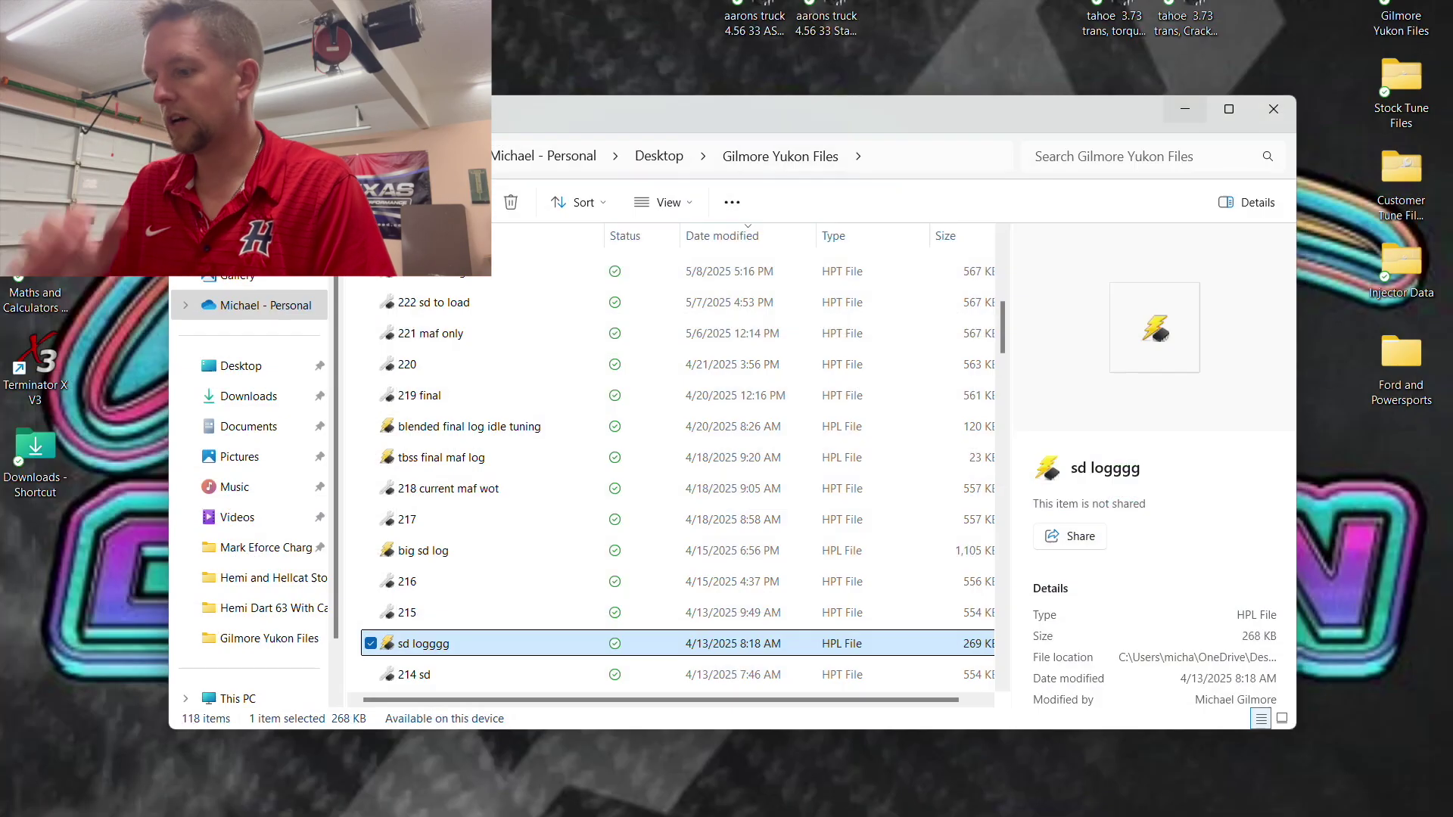
Open the '221 to load' tune from the Gilmore Yukon Files list
{"action": "left_click_drag", "start_coordinate": [1005, 337], "coordinate": [995, 268]}
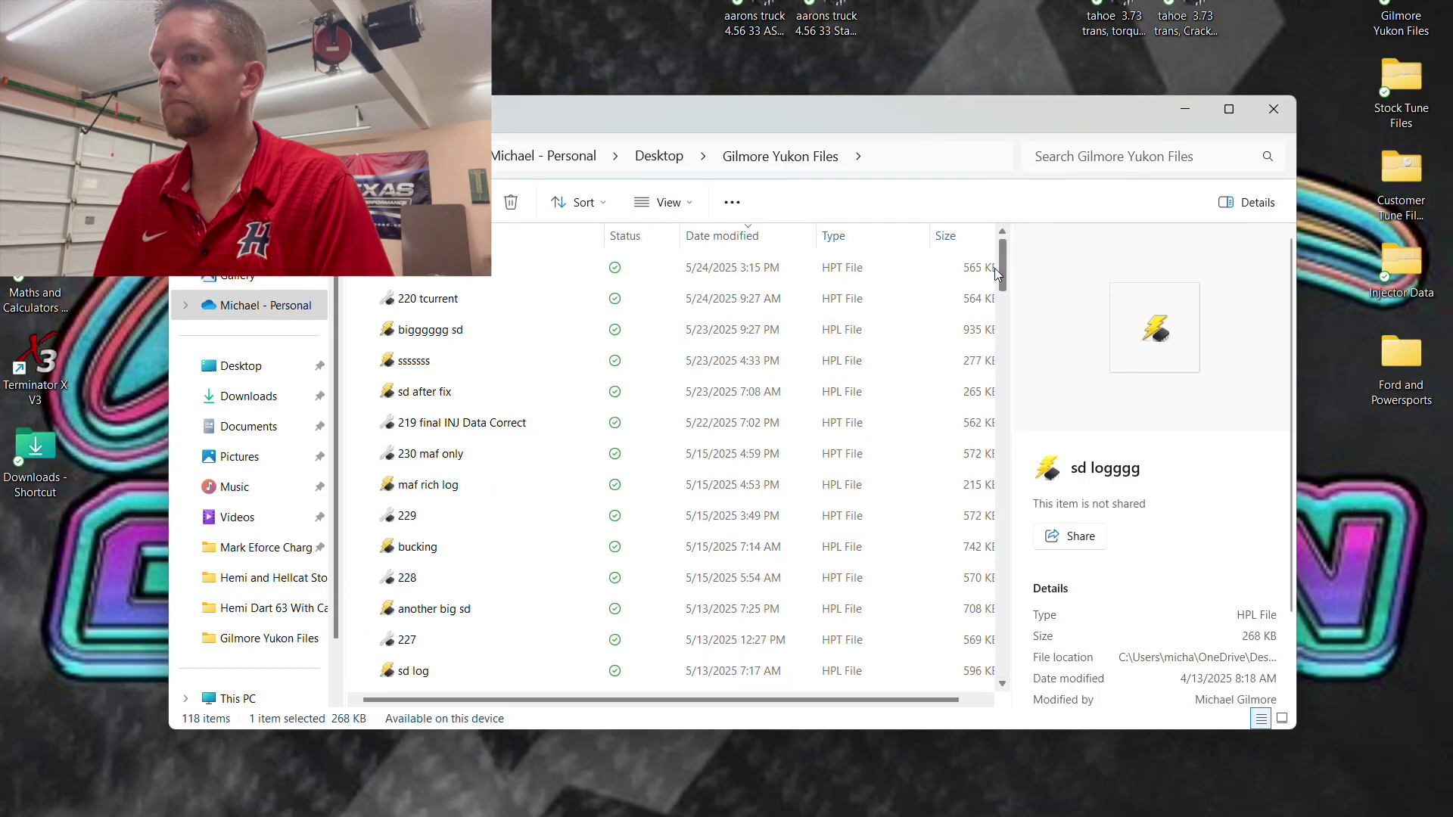
{"action": "left_click", "coordinate": [471, 276]}
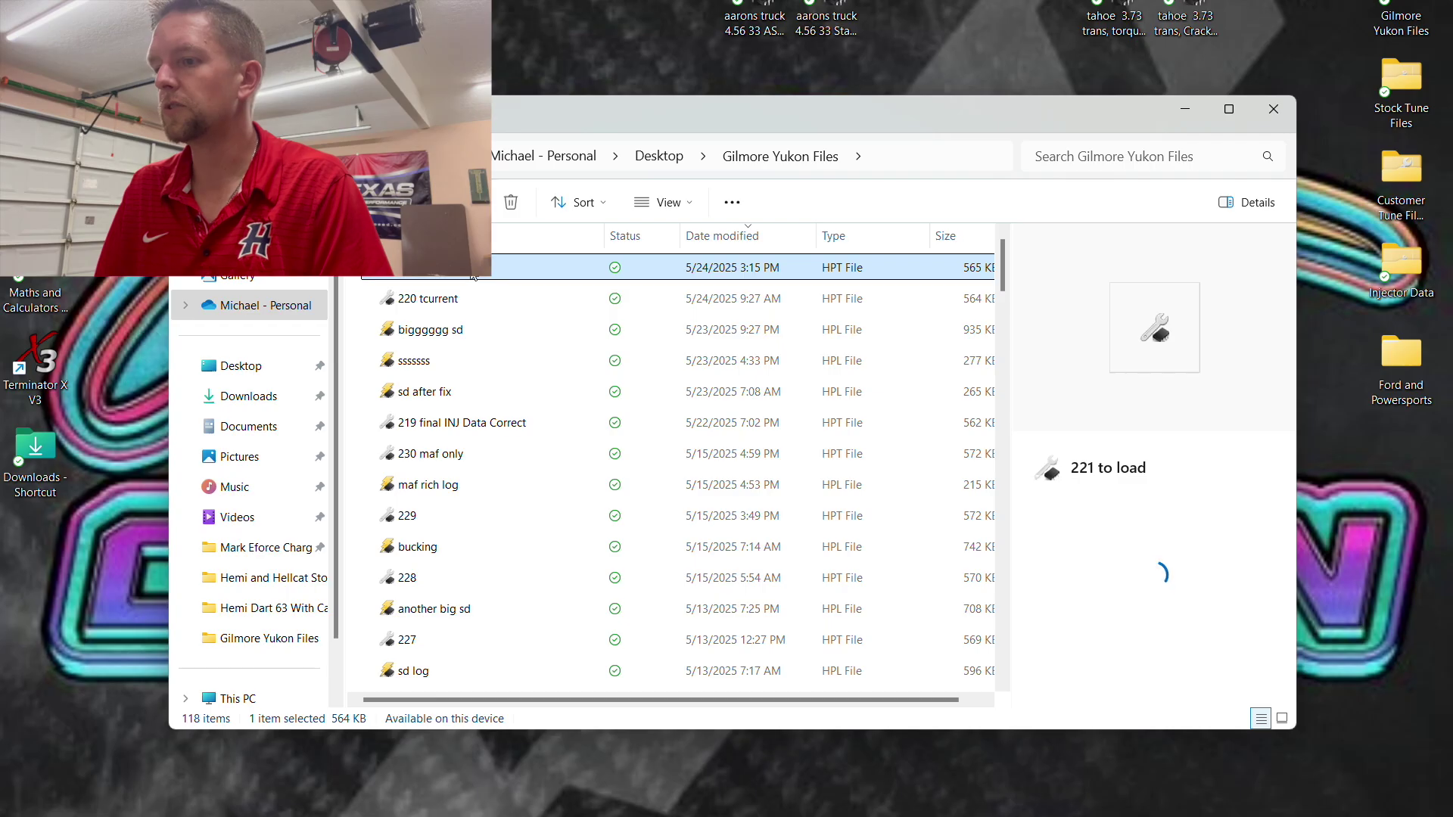
{"action": "double_click", "coordinate": [512, 263]}
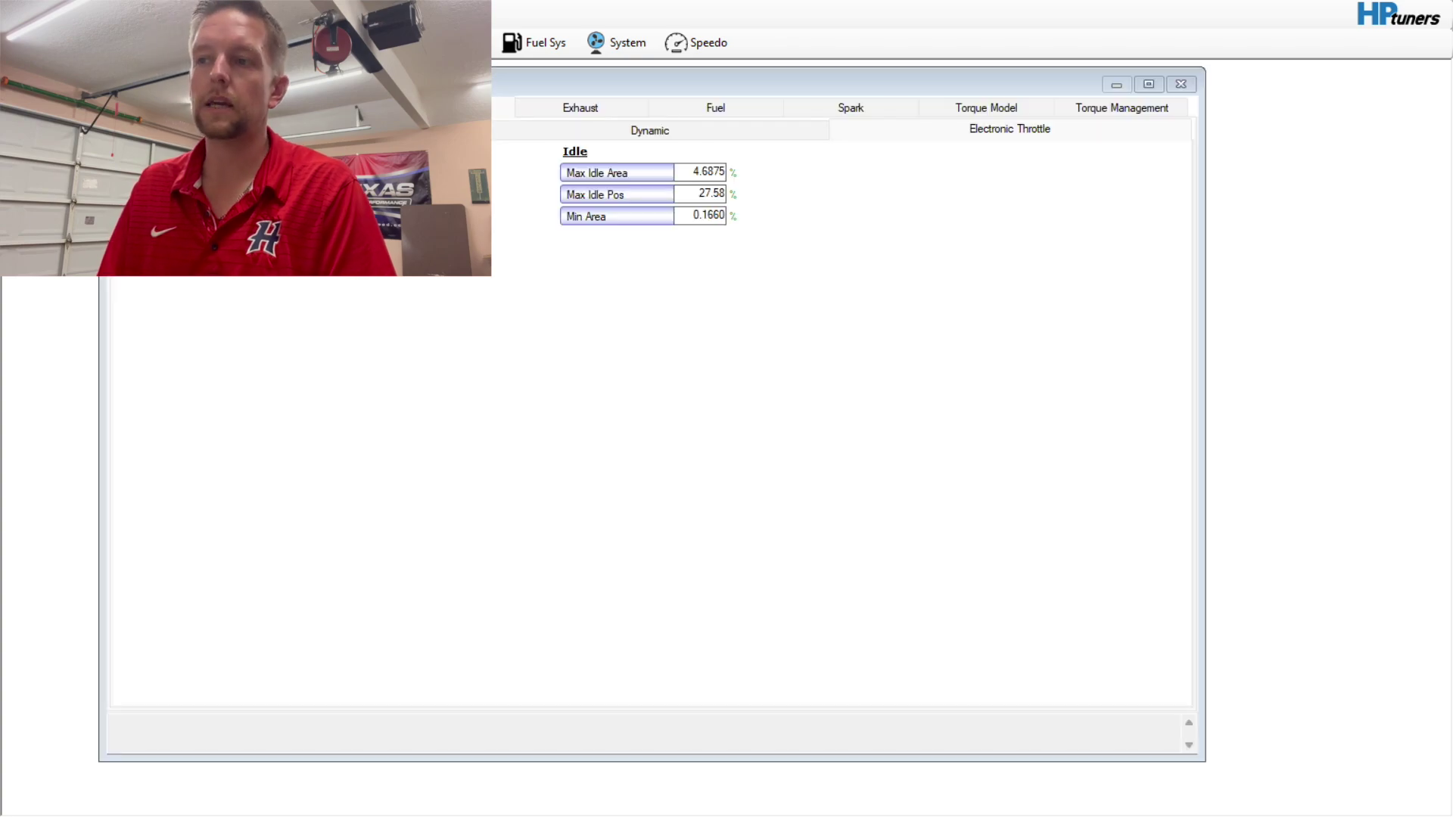
Open the '221 maf only' tune with Ctrl+O and show its Fuel settings
{"action": "key", "text": "ctrl+o"}
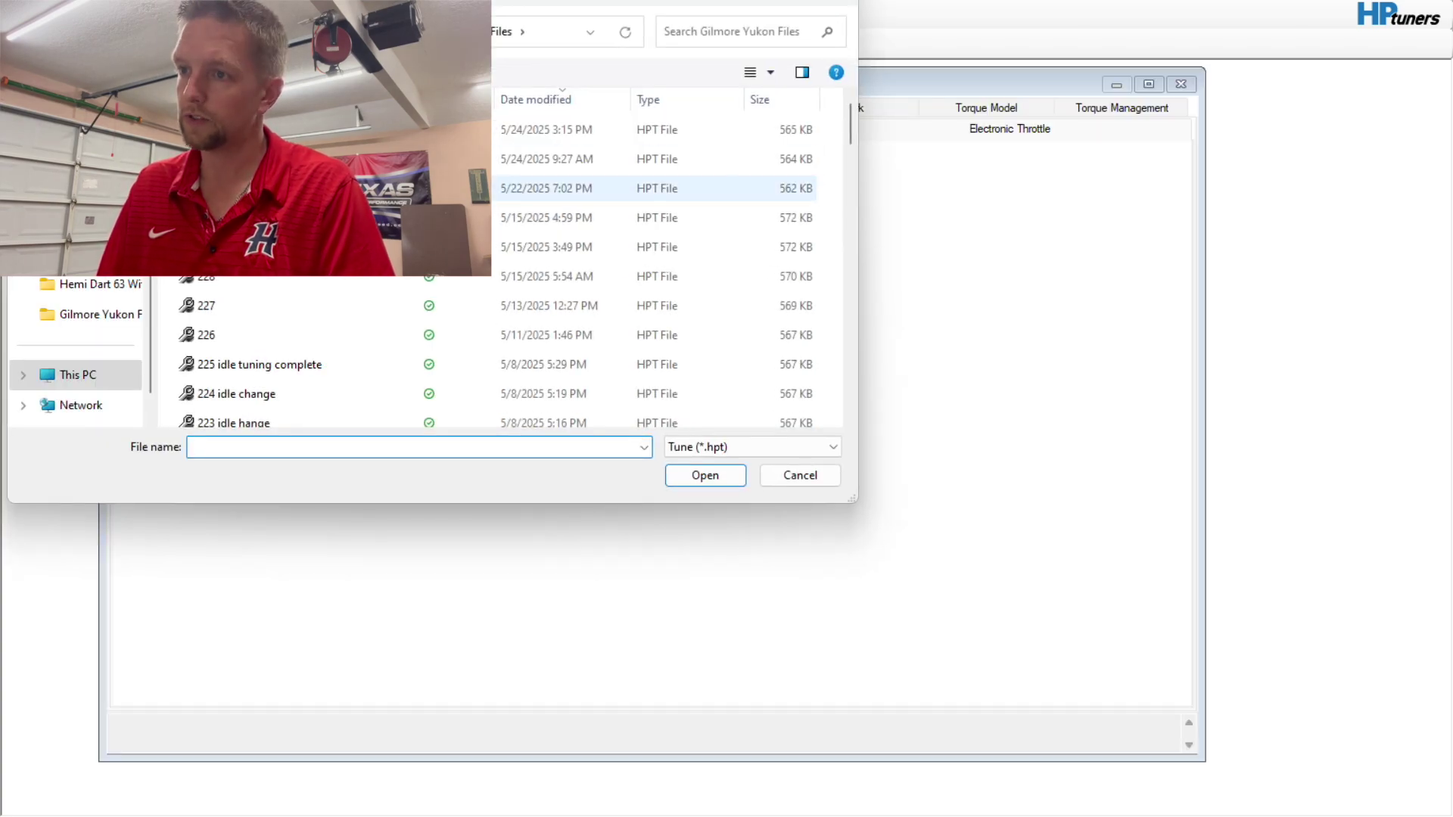
{"action": "left_click_drag", "start_coordinate": [851, 125], "coordinate": [838, 156]}
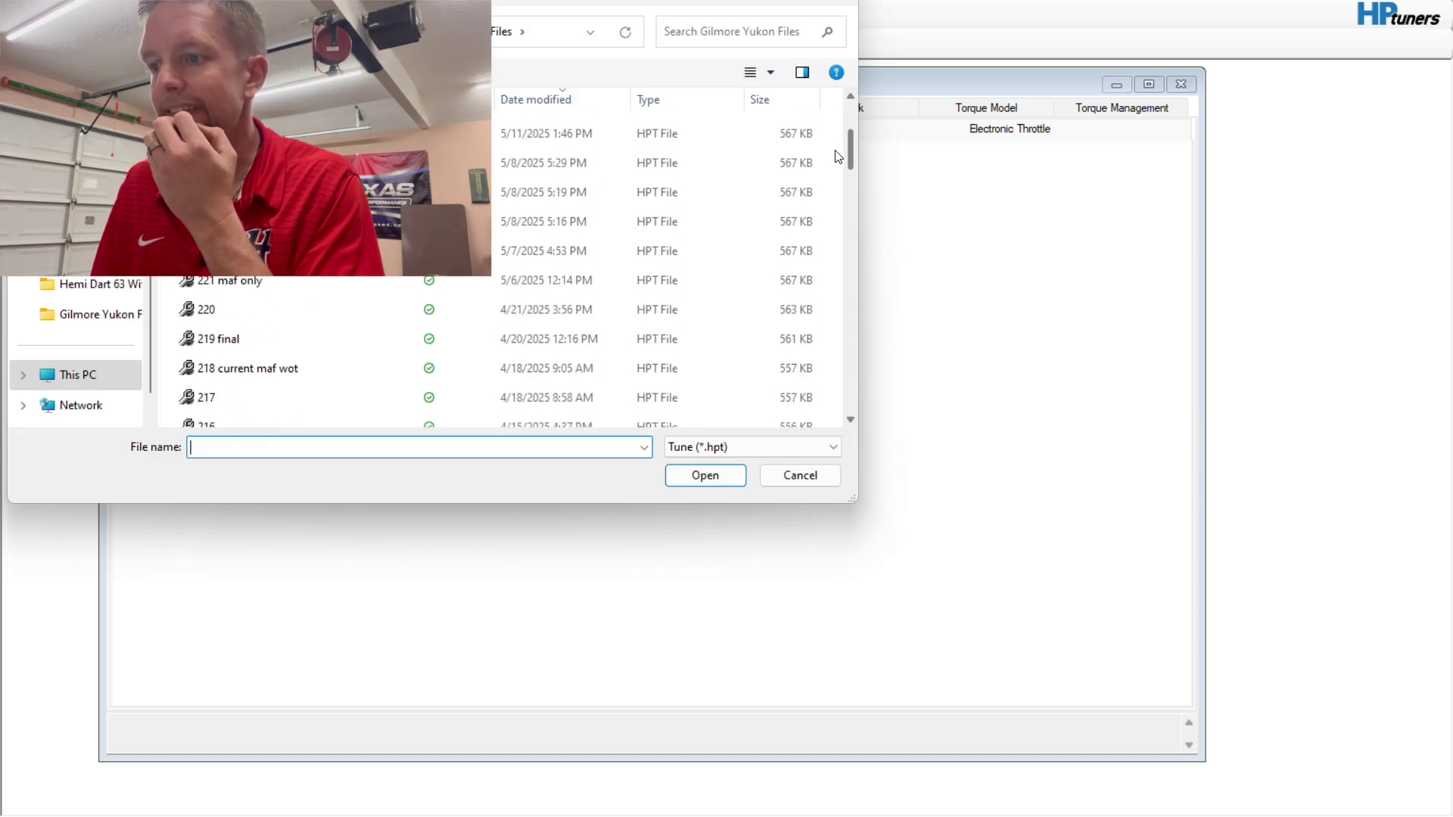
{"action": "double_click", "coordinate": [240, 284]}
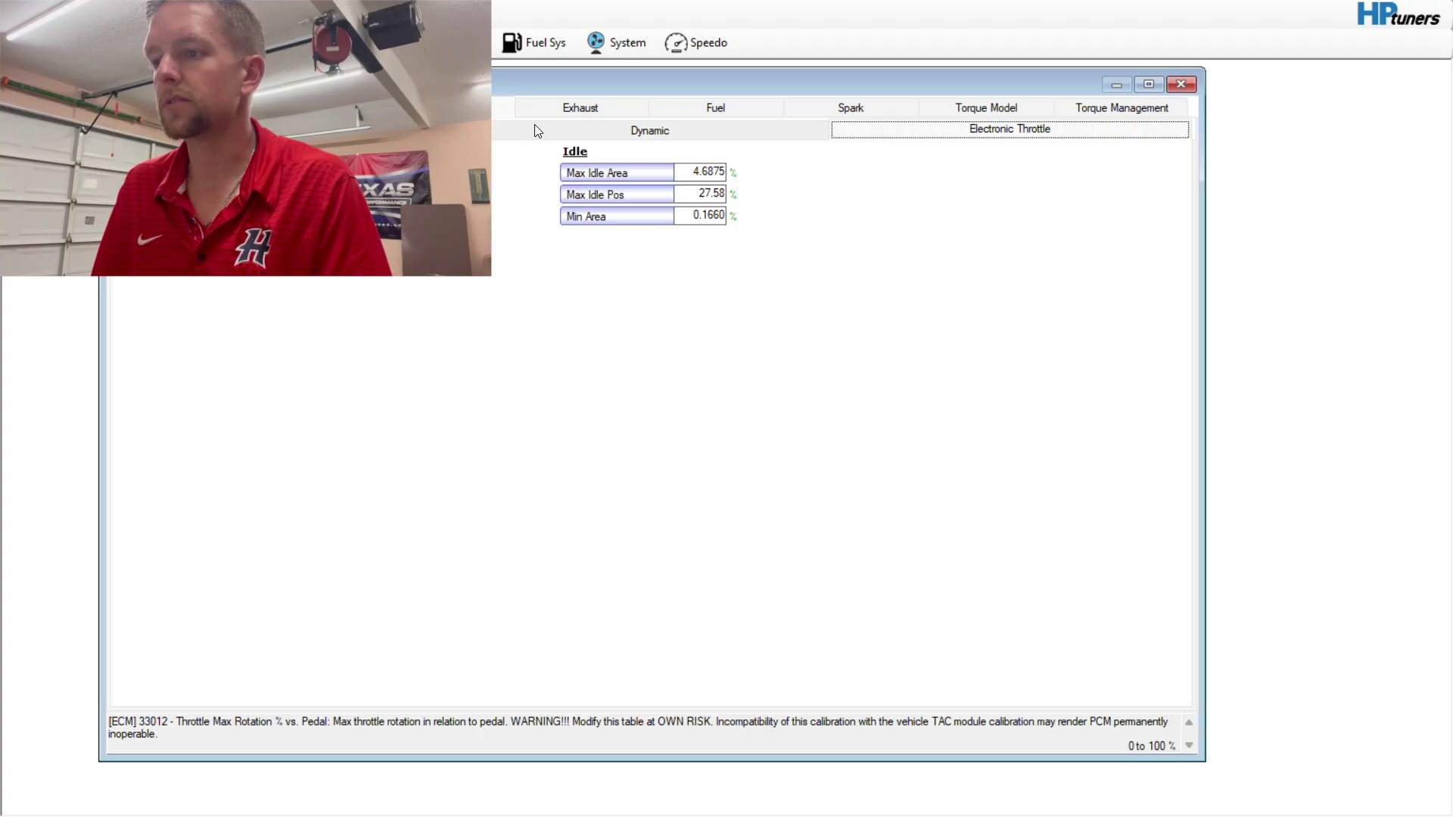
{"action": "left_click", "coordinate": [655, 113]}
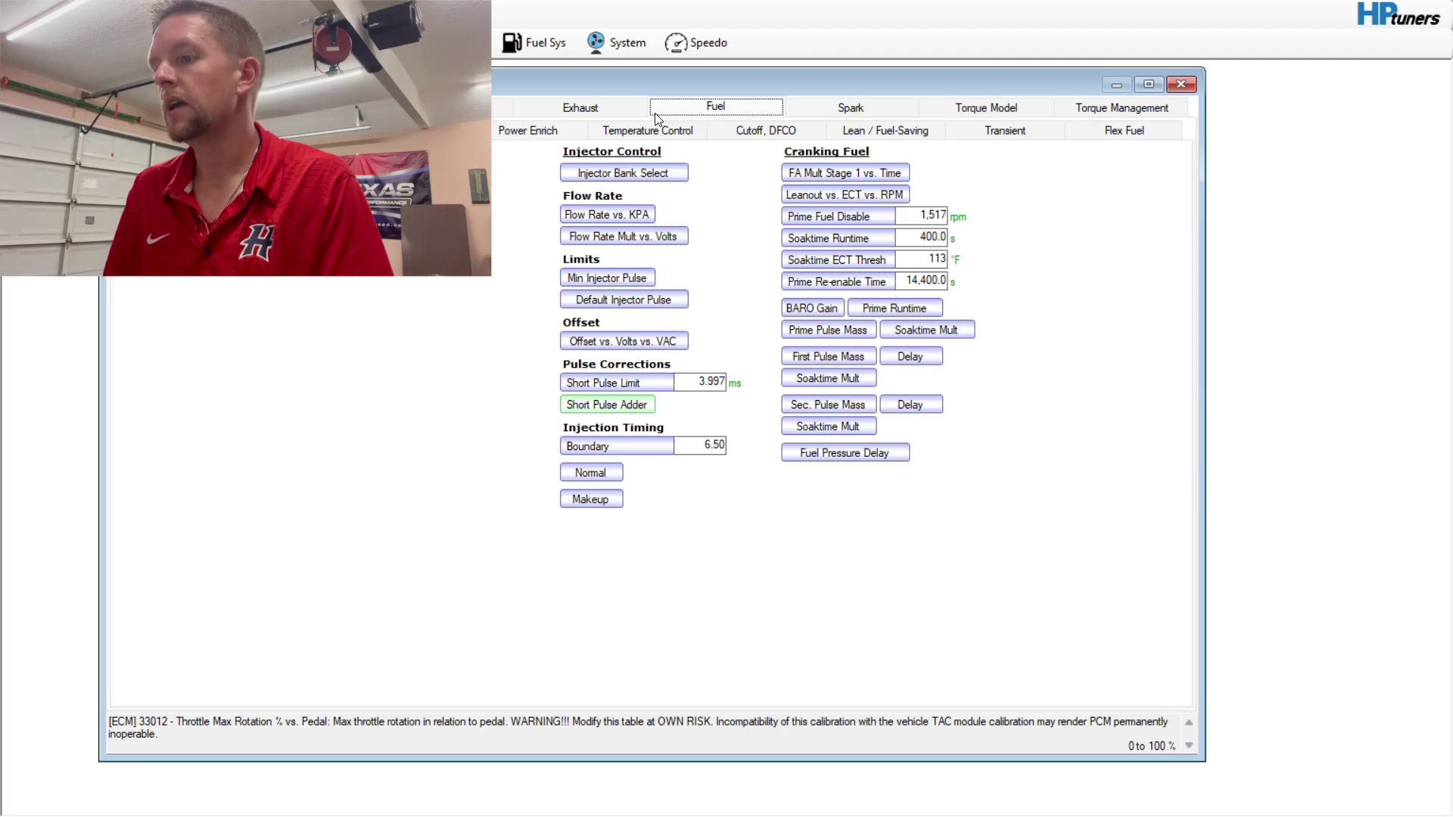
Locate the GM_50lb flex fuel spreadsheet in Desktop > Injector Data > GM Misc Injector Data
{"action": "key", "text": "alt+Tab"}
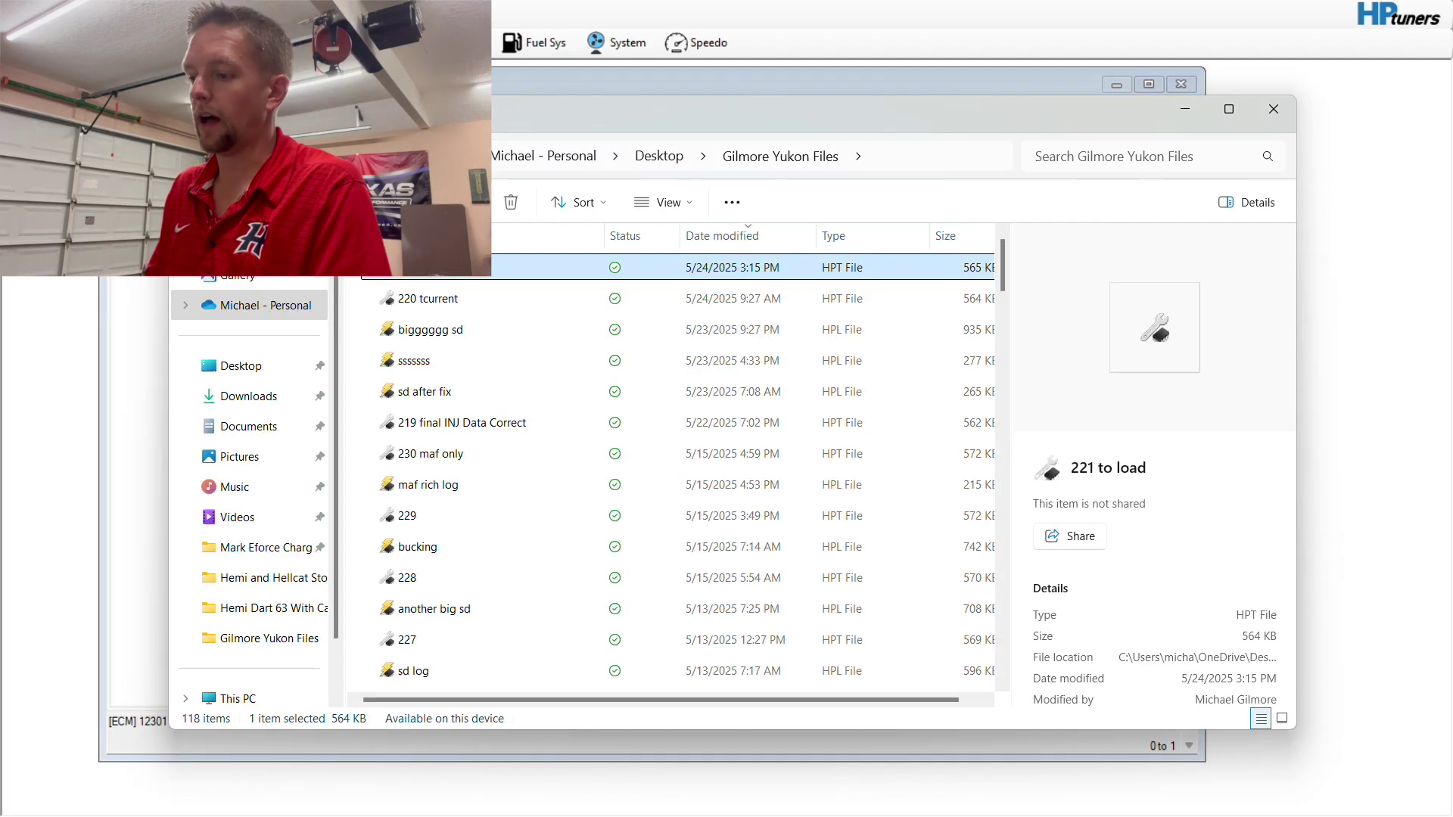
{"action": "left_click", "coordinate": [262, 375]}
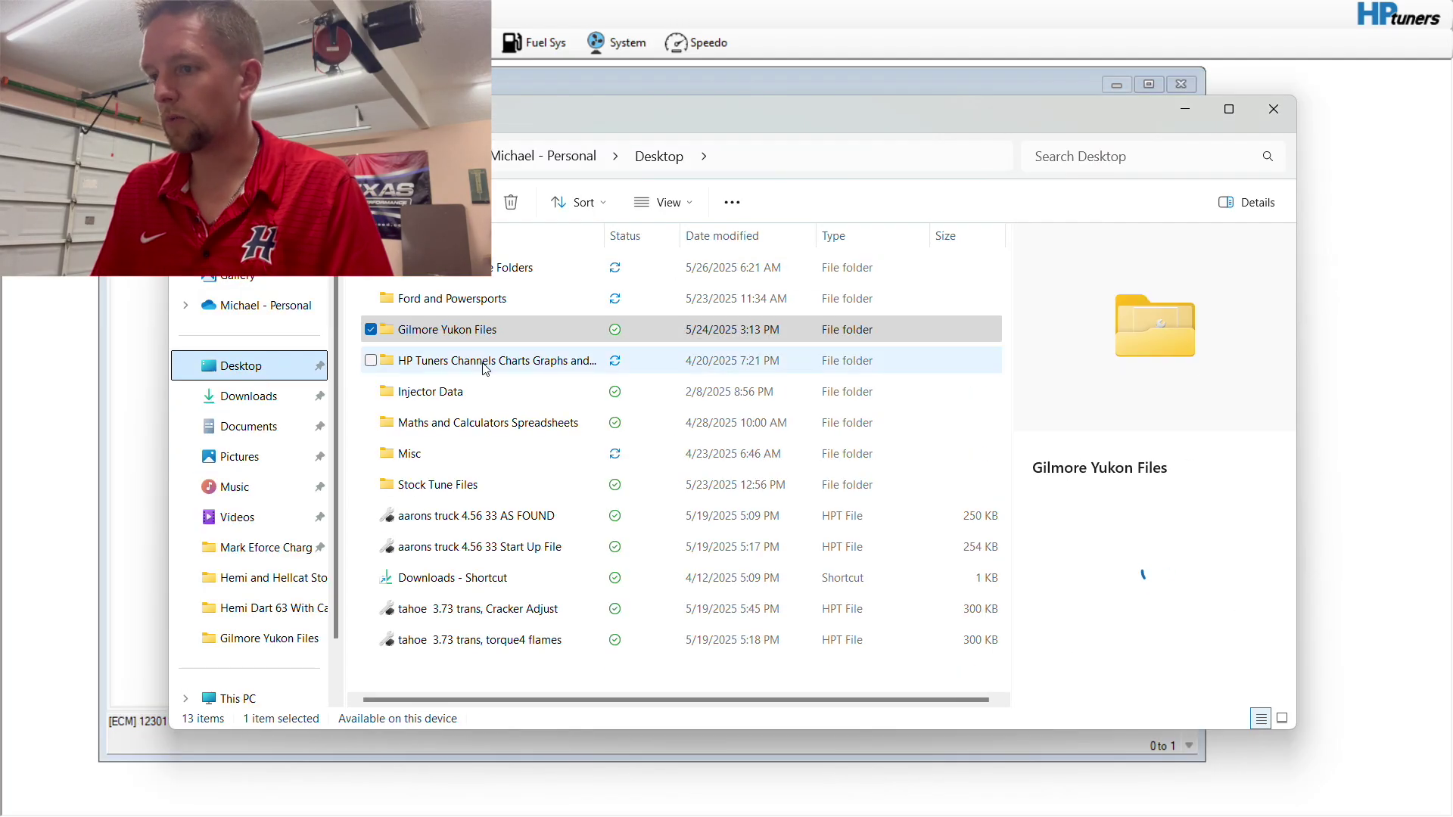
{"action": "double_click", "coordinate": [484, 393]}
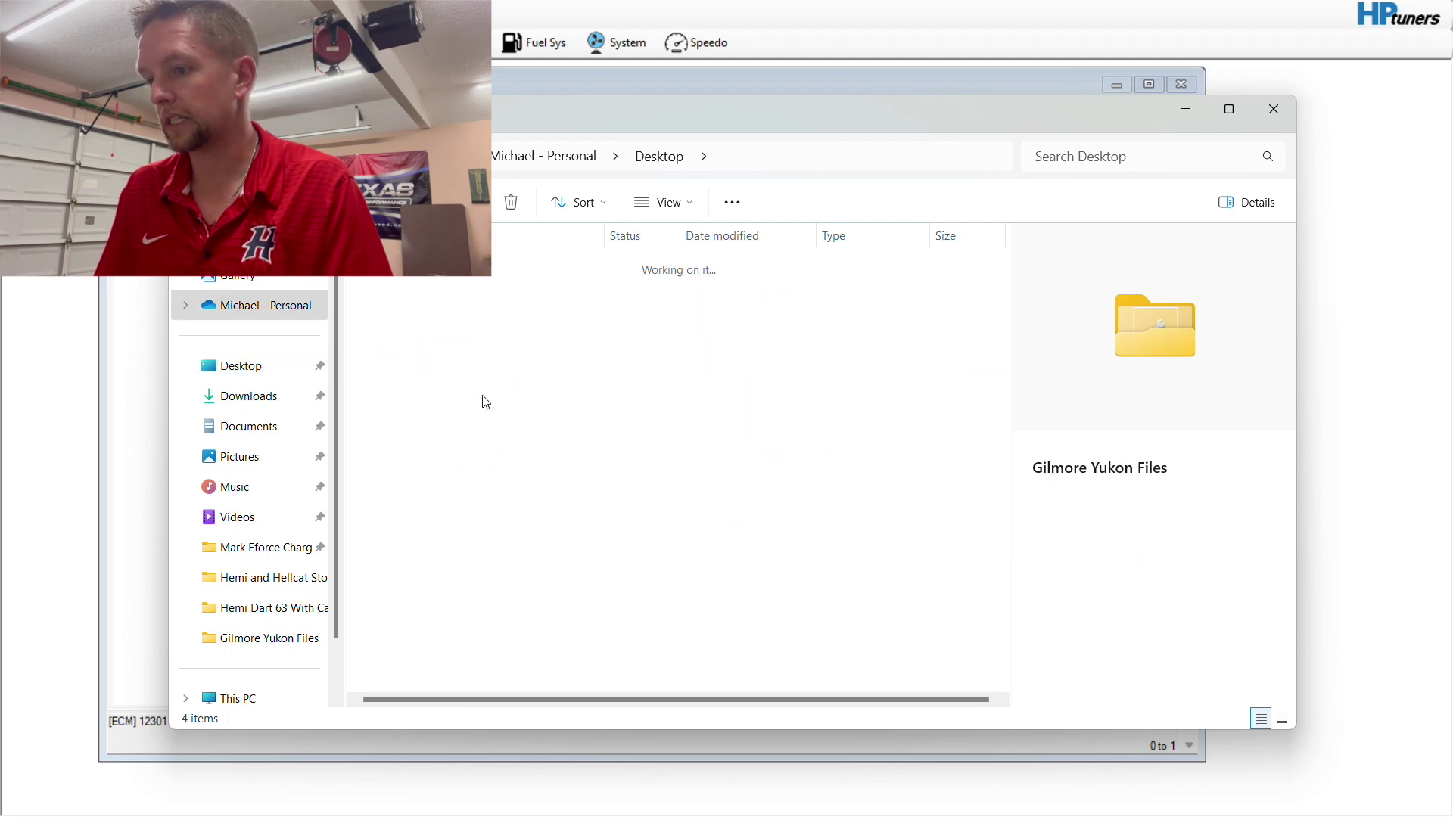
{"action": "double_click", "coordinate": [481, 304]}
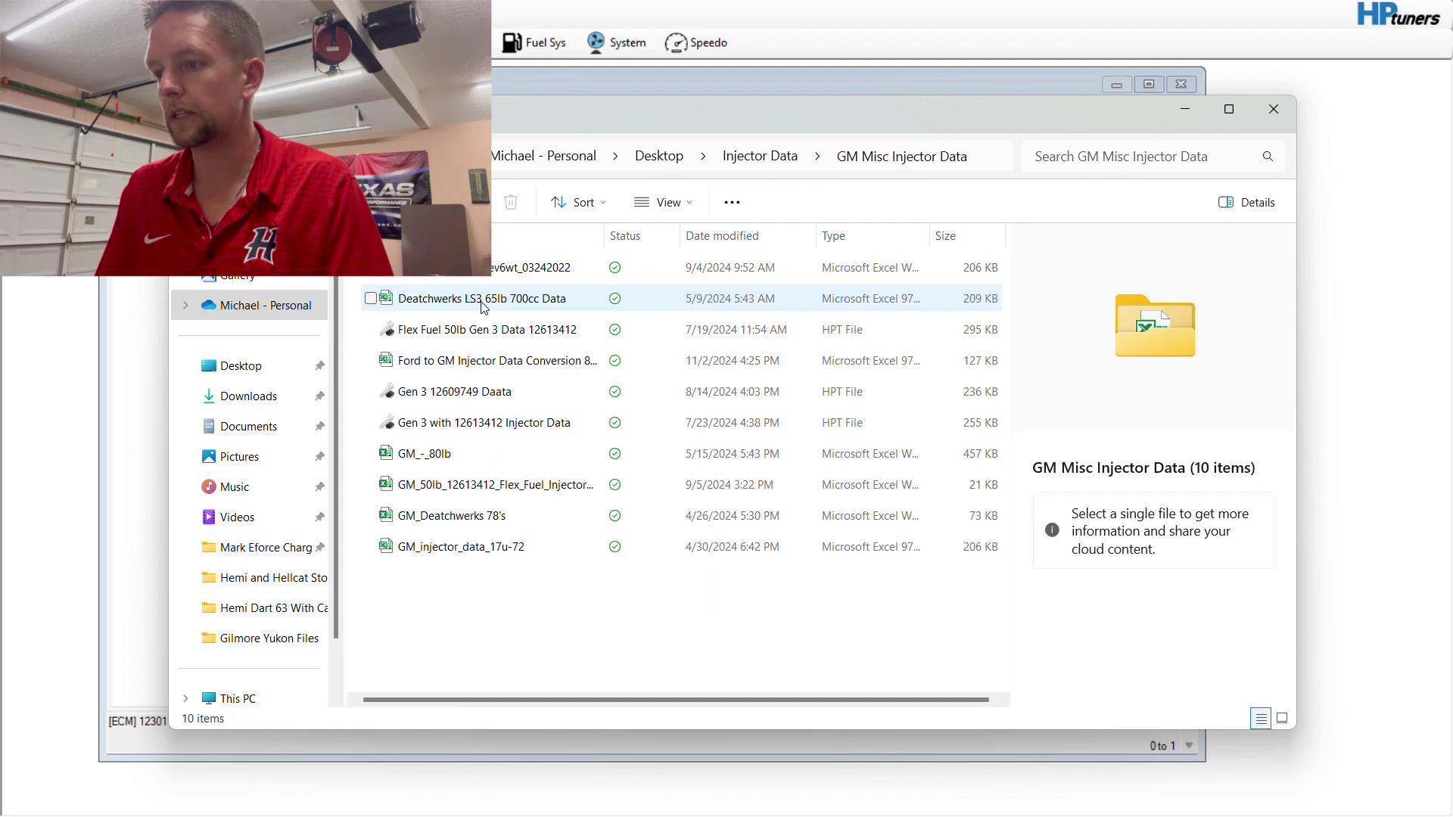
{"action": "left_click", "coordinate": [482, 485]}
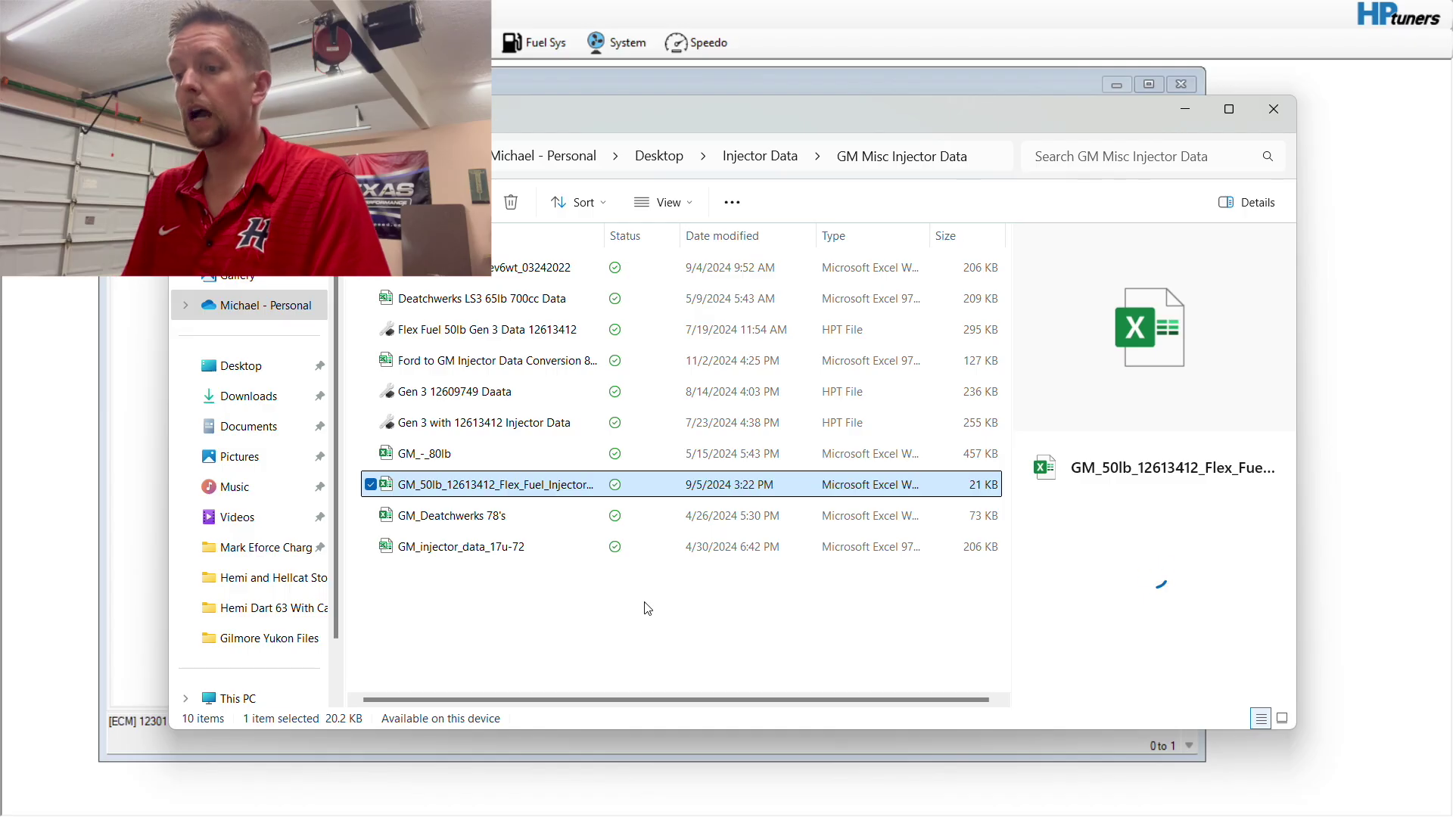
{"action": "left_click", "coordinate": [1274, 109]}
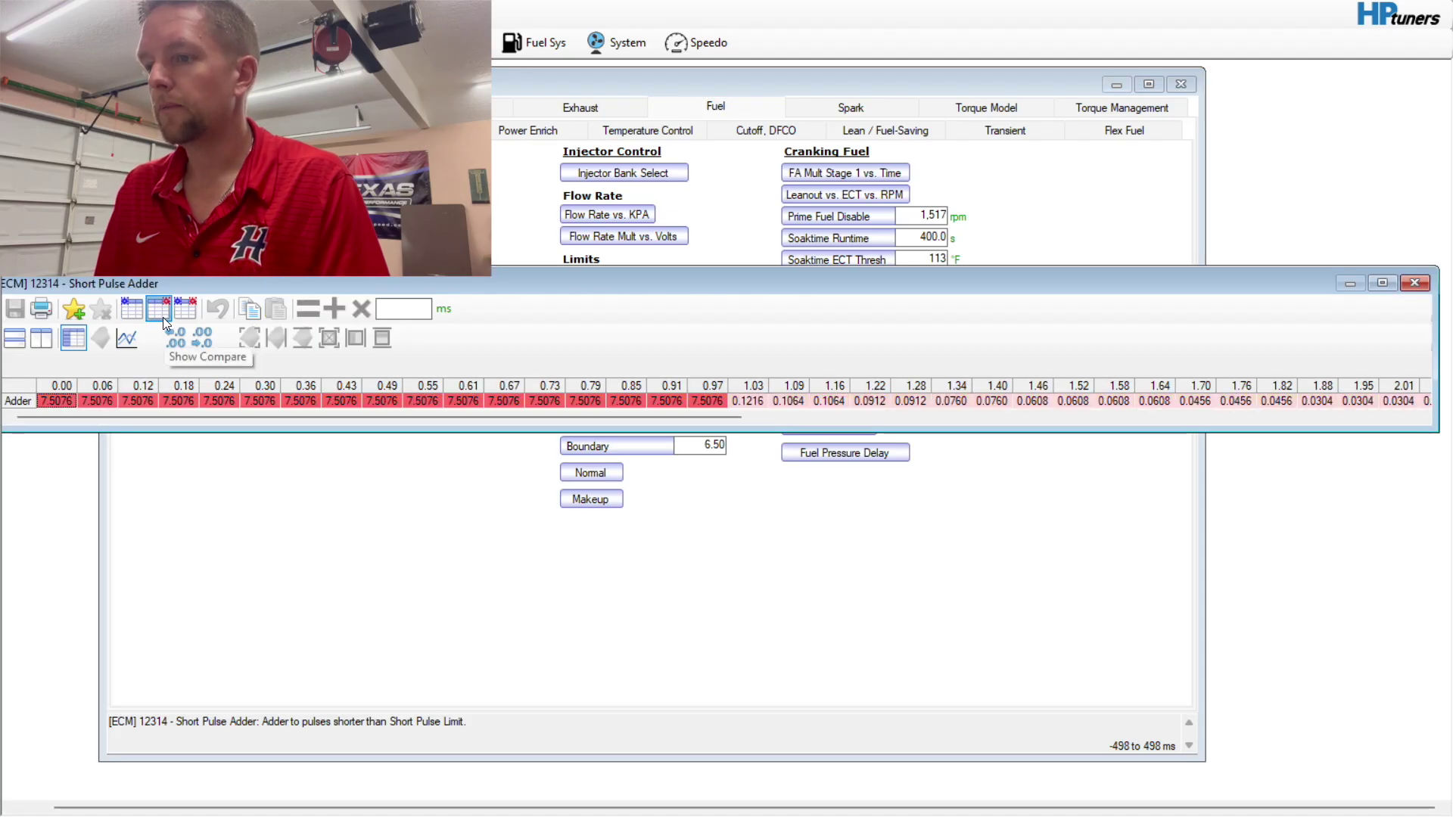
Switch the Short Pulse Adder table to the tune's own values, then close it
{"action": "left_click", "coordinate": [139, 318]}
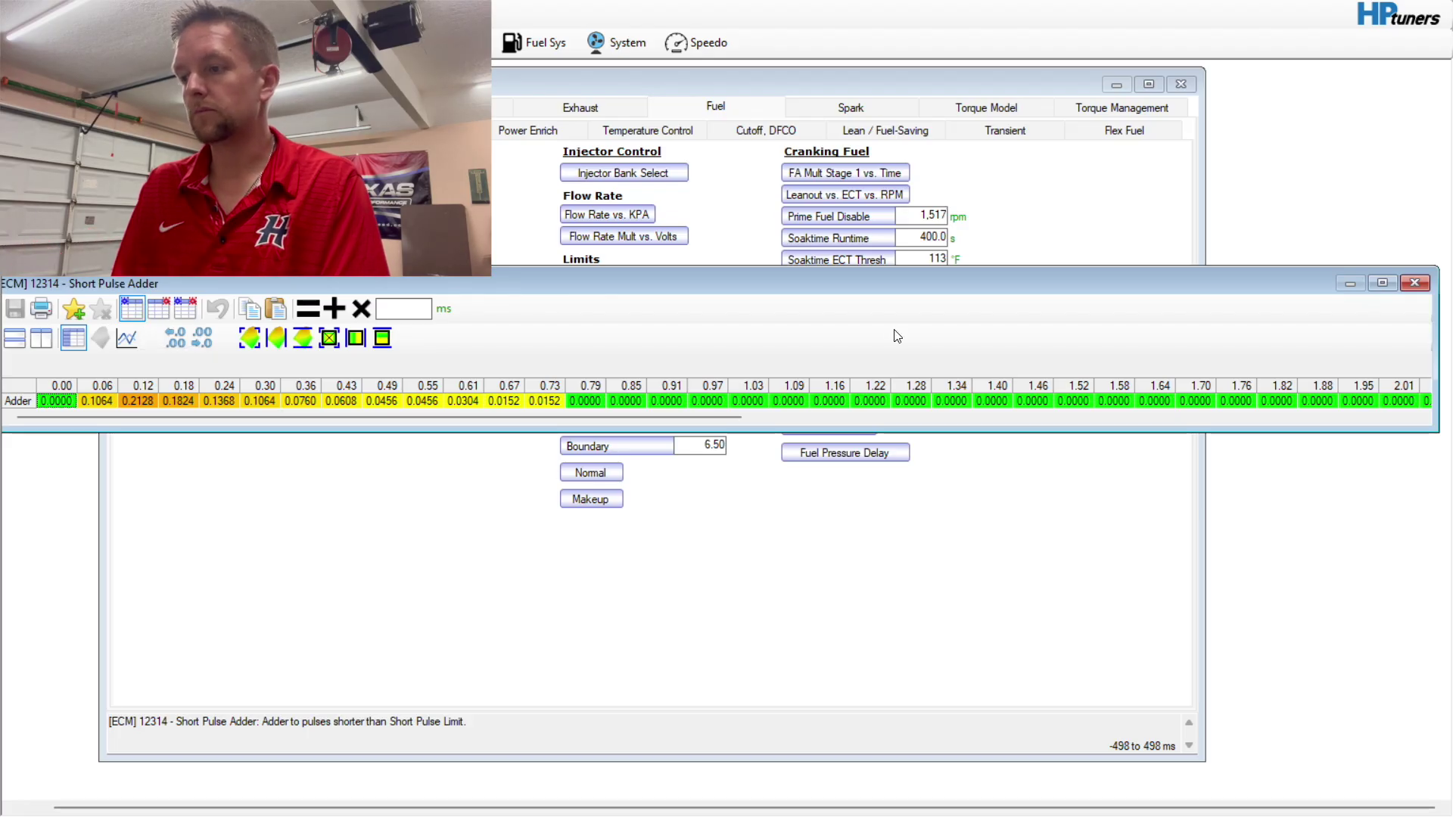
{"action": "left_click", "coordinate": [1420, 285]}
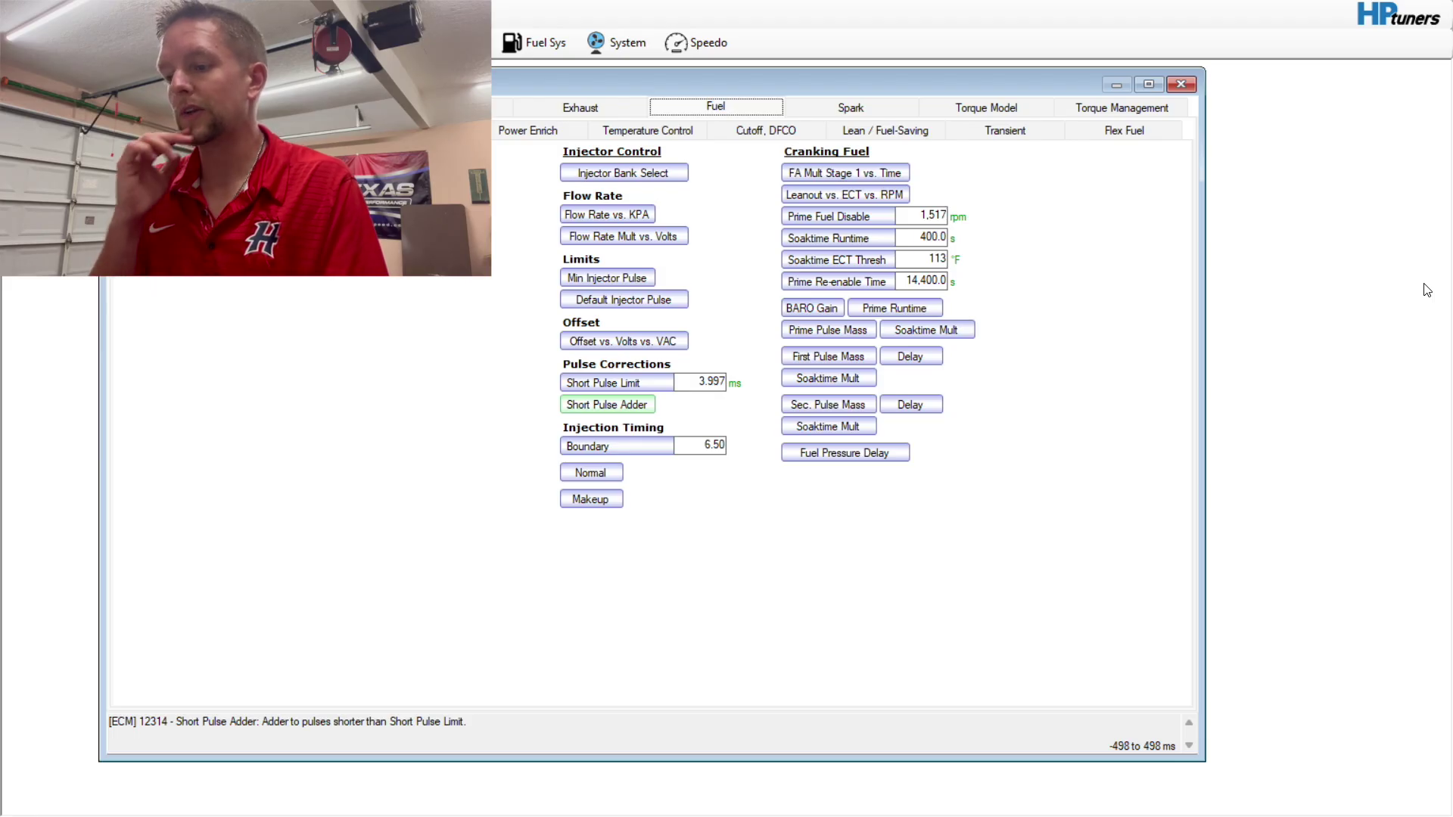
Open the 'bigggggg sd' log from the Gilmore Yukon Files folder
{"action": "key", "text": "super+d"}
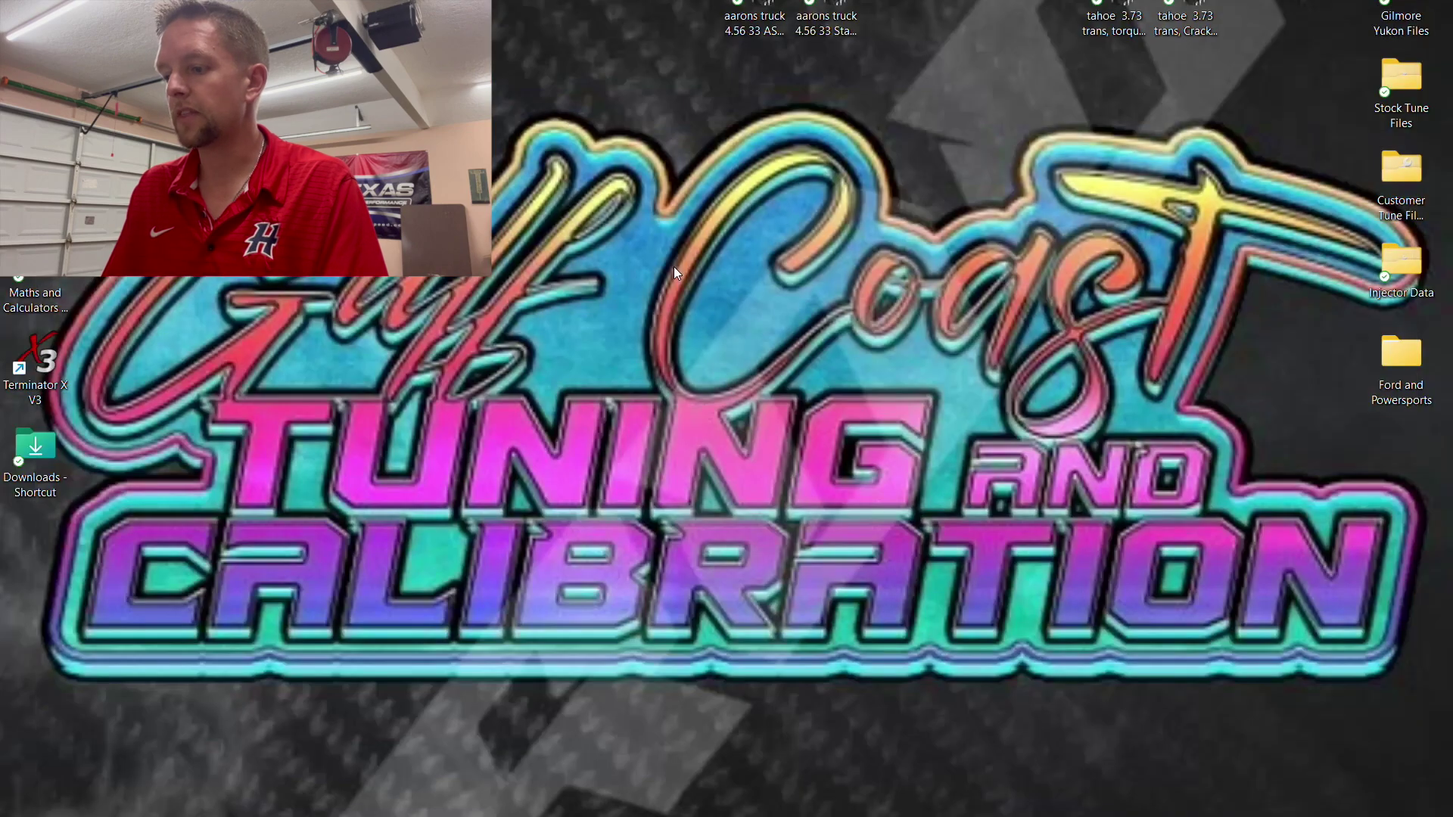
{"action": "double_click", "coordinate": [1413, 19]}
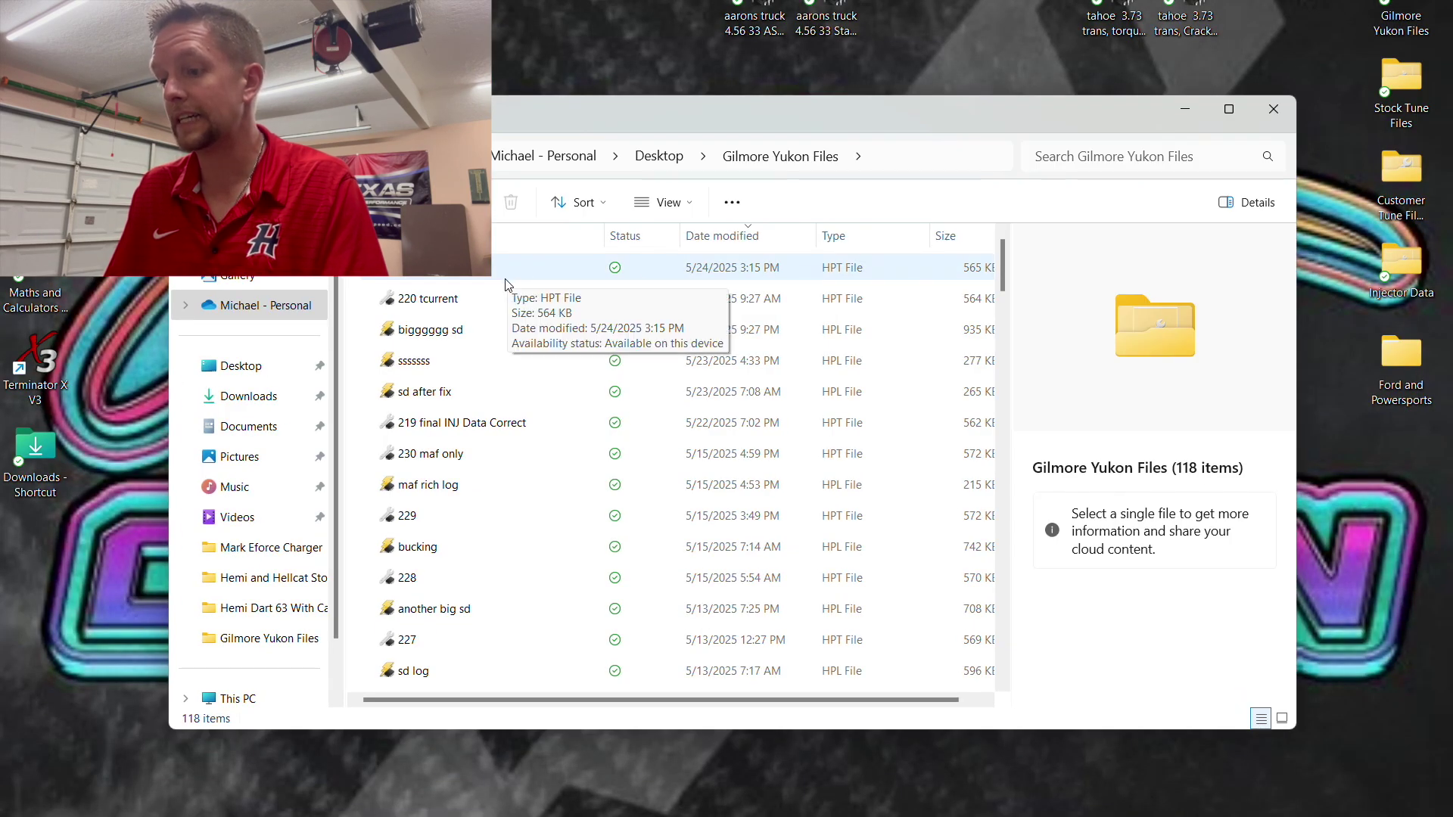
{"action": "left_click", "coordinate": [487, 330]}
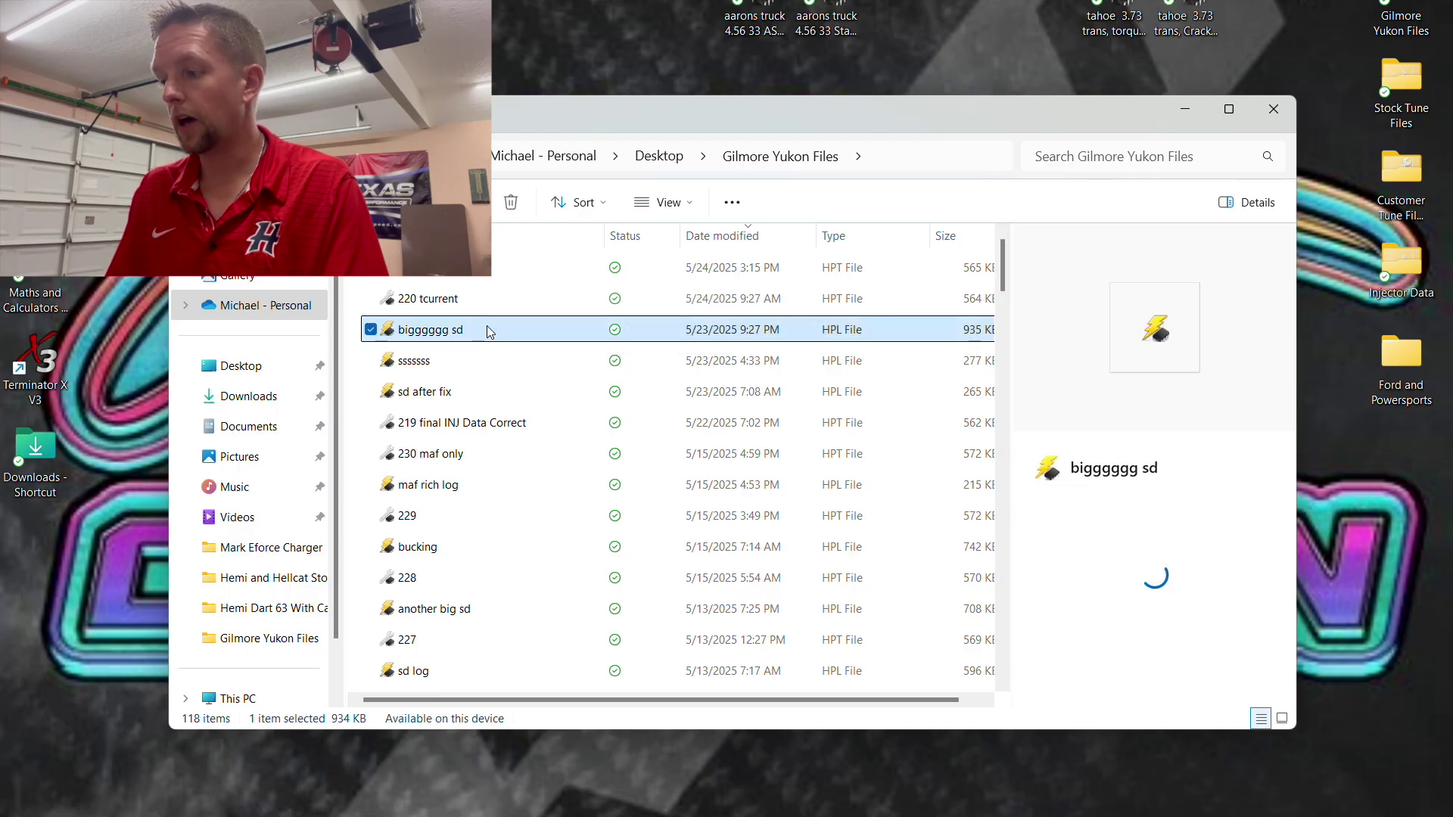
{"action": "double_click", "coordinate": [487, 330]}
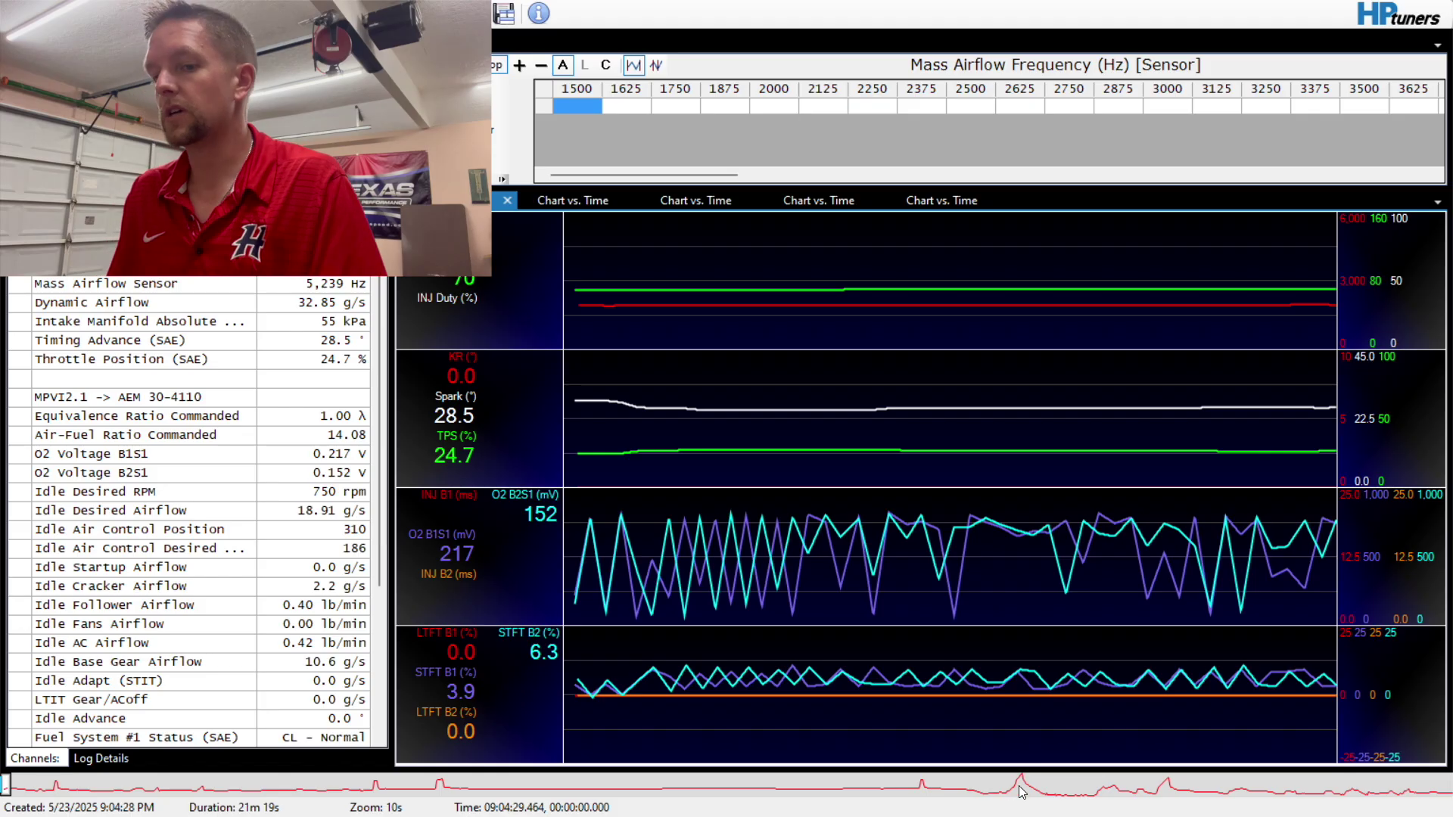
Scrub through the 21:19:30 decel stretch reading the trims, then advance to 21:22:08
{"action": "left_click", "coordinate": [1021, 787]}
{"action": "left_click_drag", "start_coordinate": [993, 700], "coordinate": [1115, 718]}
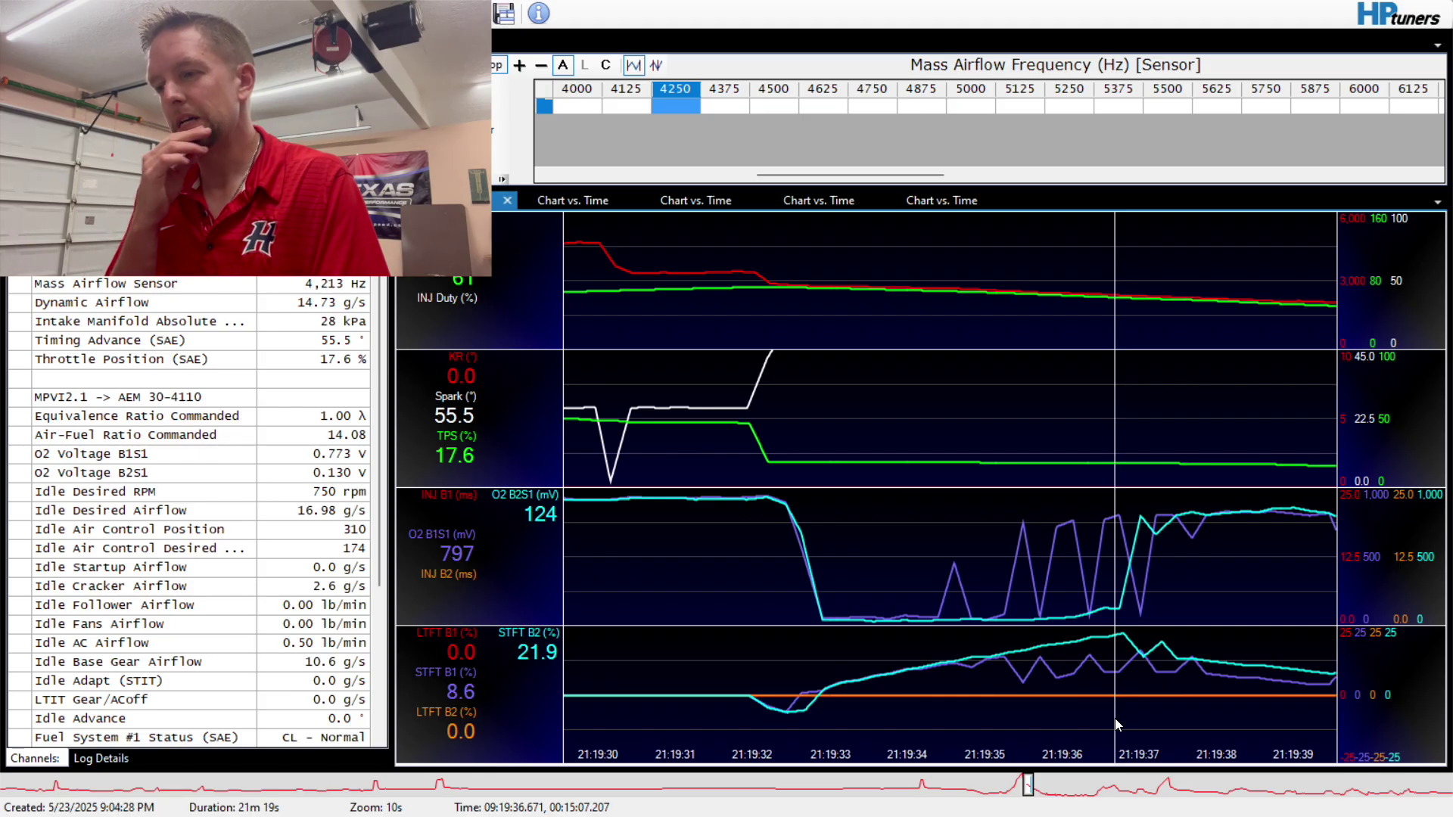
{"action": "left_click_drag", "start_coordinate": [1115, 719], "coordinate": [1119, 719]}
{"action": "left_click_drag", "start_coordinate": [1120, 719], "coordinate": [1161, 734]}
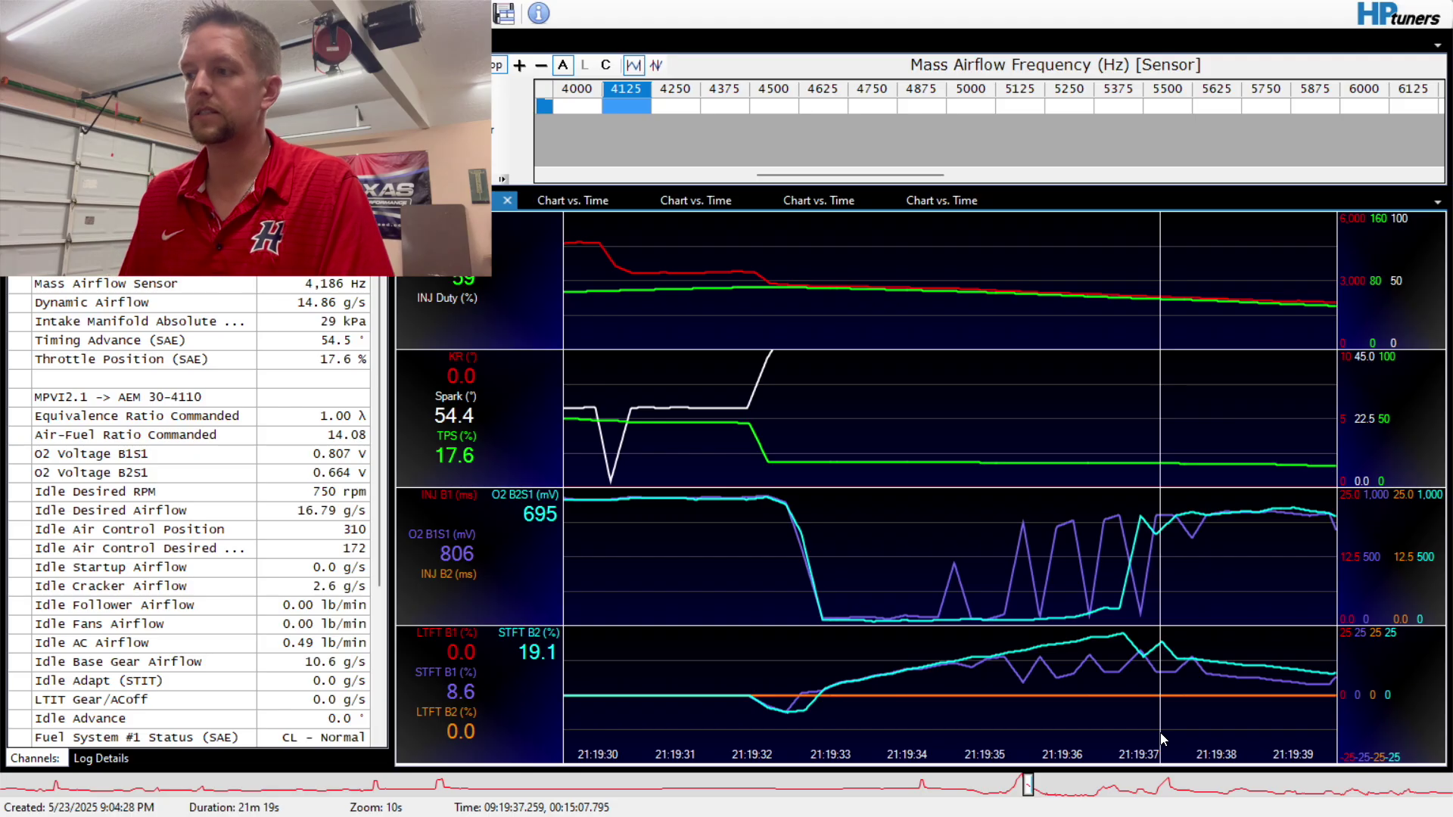
{"action": "left_click_drag", "start_coordinate": [1103, 738], "coordinate": [1165, 753]}
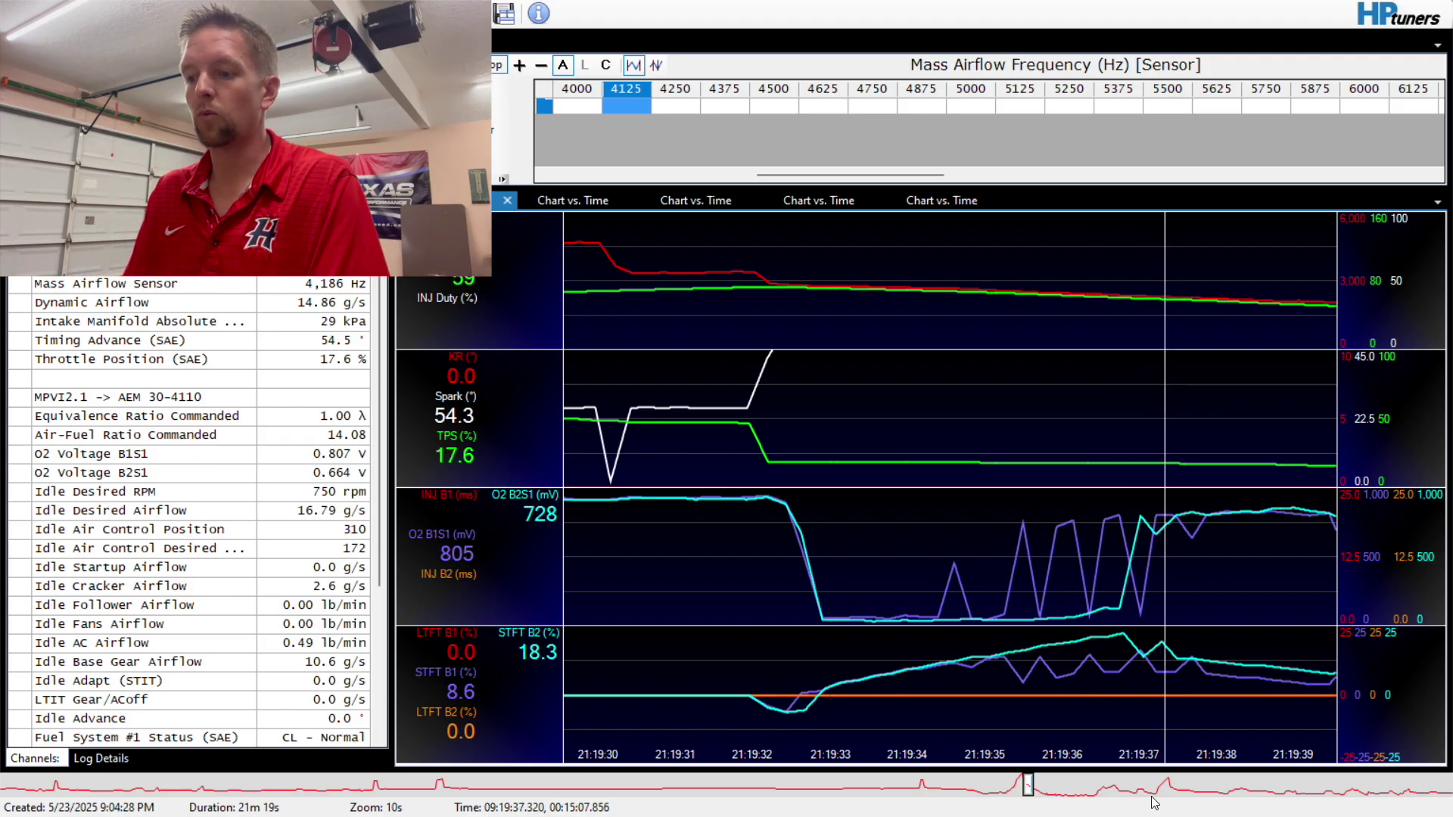
{"action": "left_click", "coordinate": [1182, 795]}
{"action": "left_click_drag", "start_coordinate": [1182, 795], "coordinate": [1204, 793]}
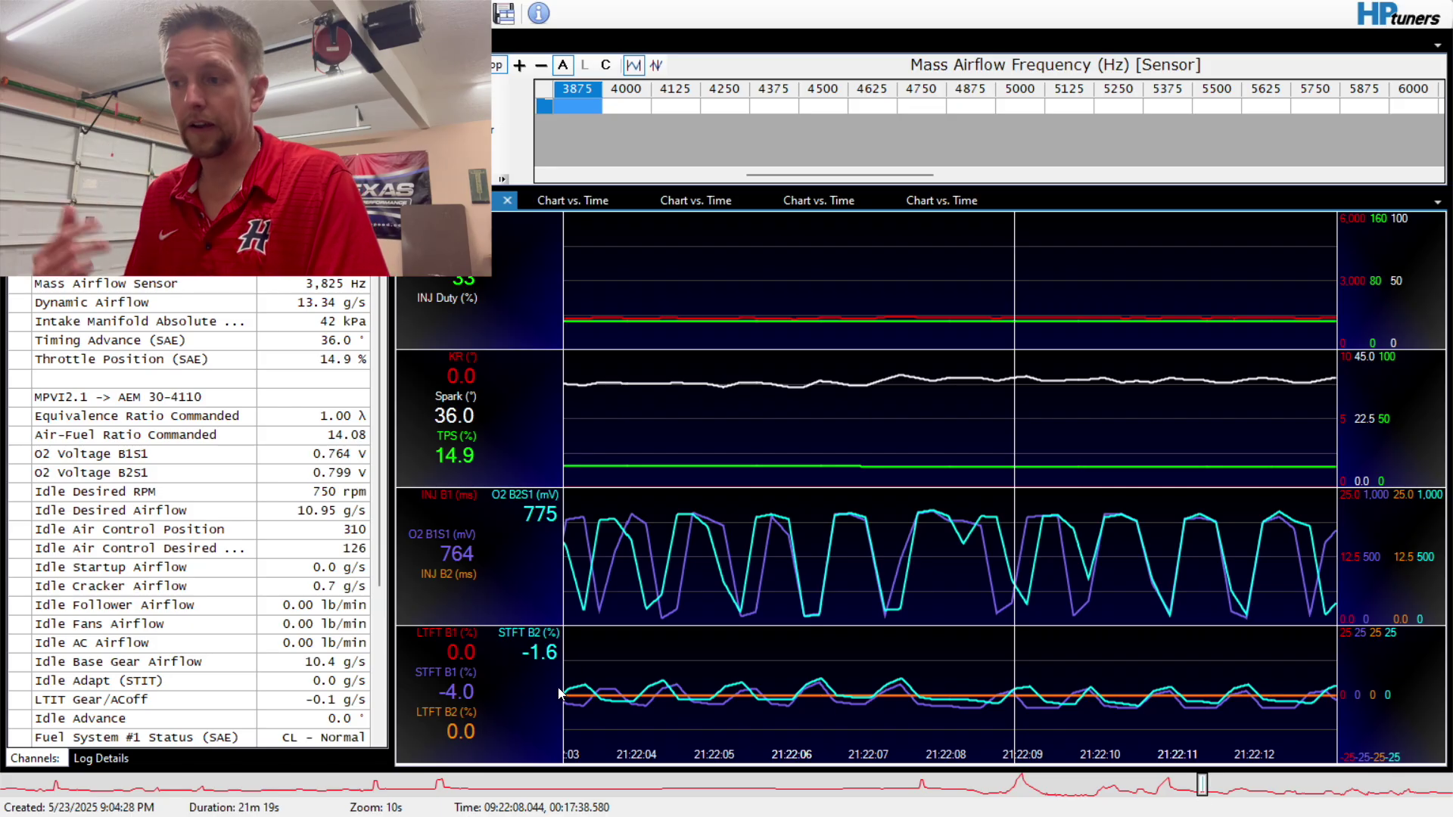
Jump back to 21:09:49 and advance to about 21:10:45 in the cruise section
{"action": "left_click", "coordinate": [365, 790]}
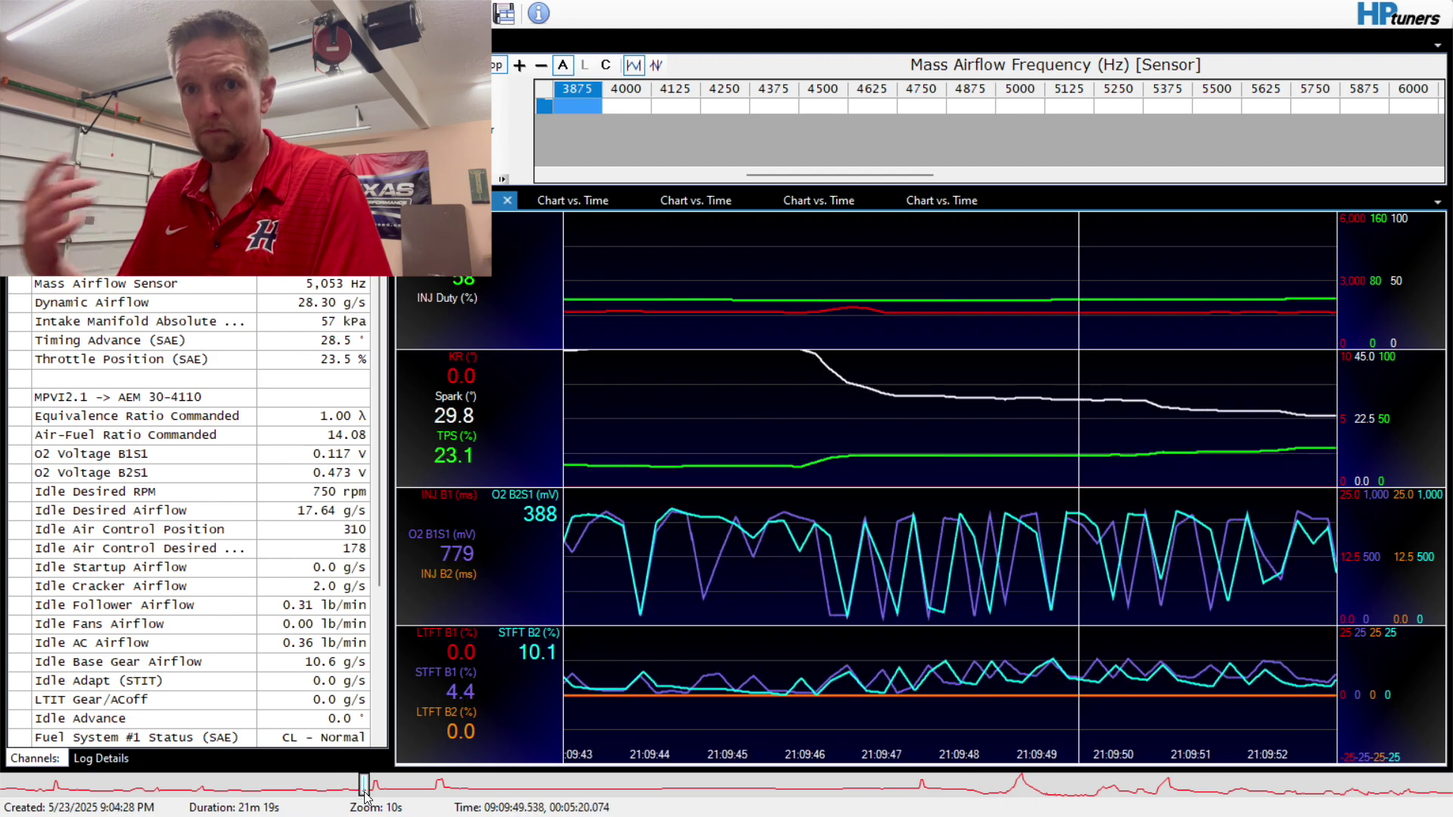
{"action": "left_click_drag", "start_coordinate": [364, 791], "coordinate": [464, 791]}
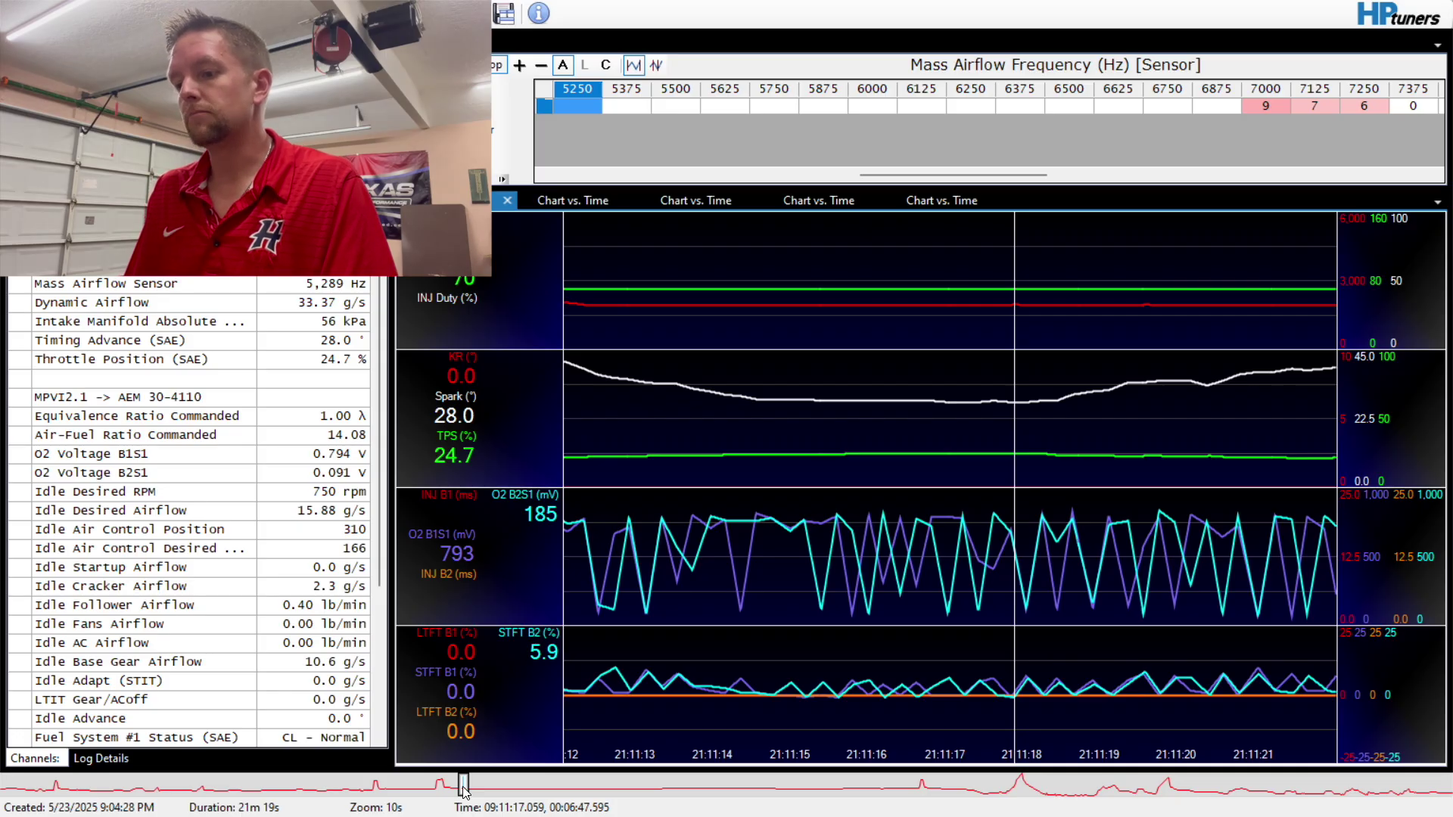